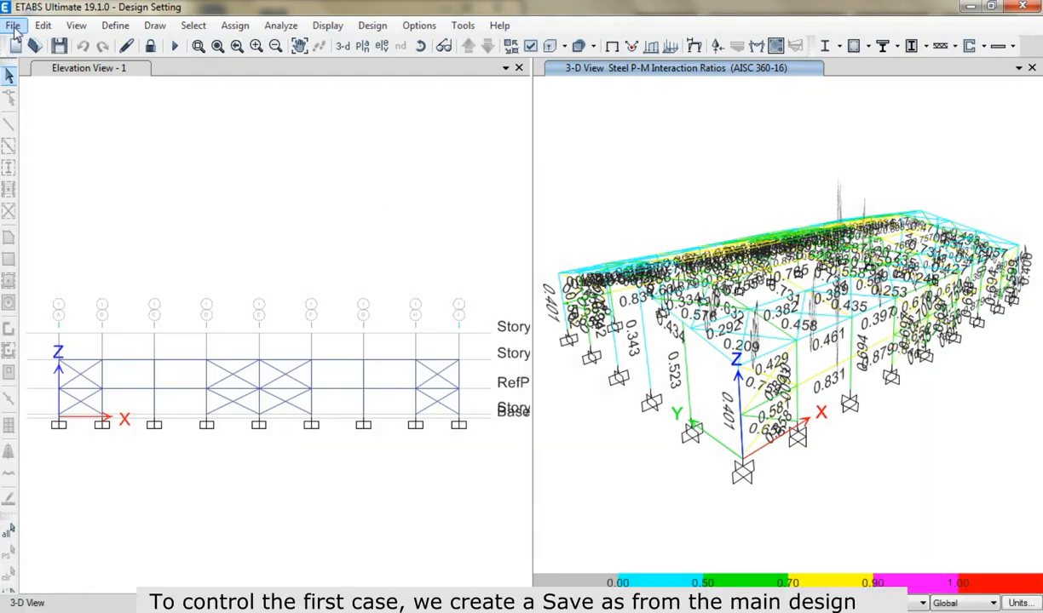
Save a copy of the model as Amplified in the 98-part98-\ETABS2 folder
click(13, 26)
click(38, 133)
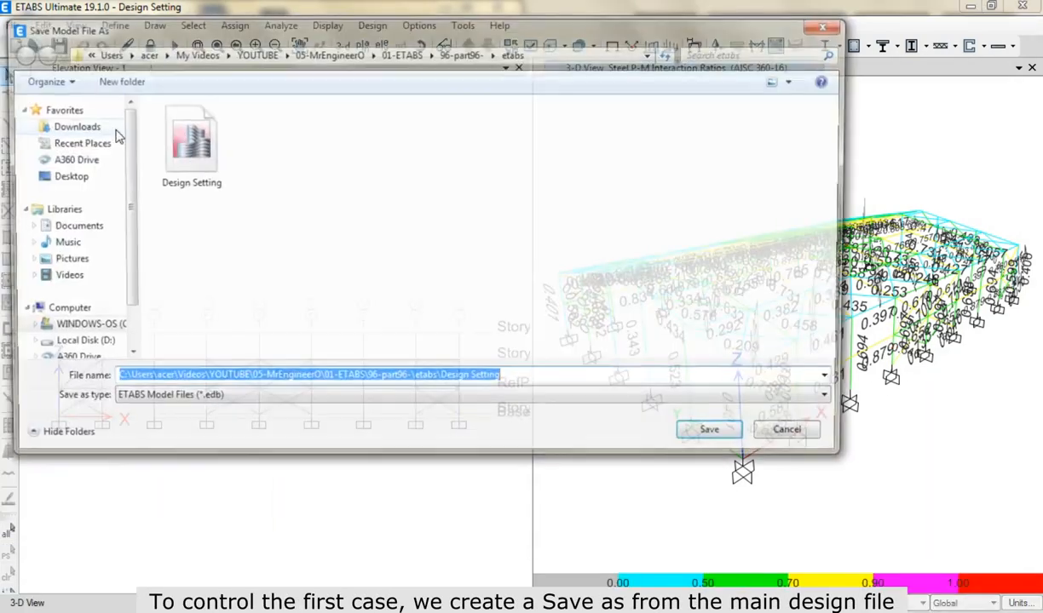
click(553, 51)
text(C:\Users\acer\Videos\YOUTUBE\05-MrEngineerO\01-ETABS\98-part98-\ETABS2)
key(Return)
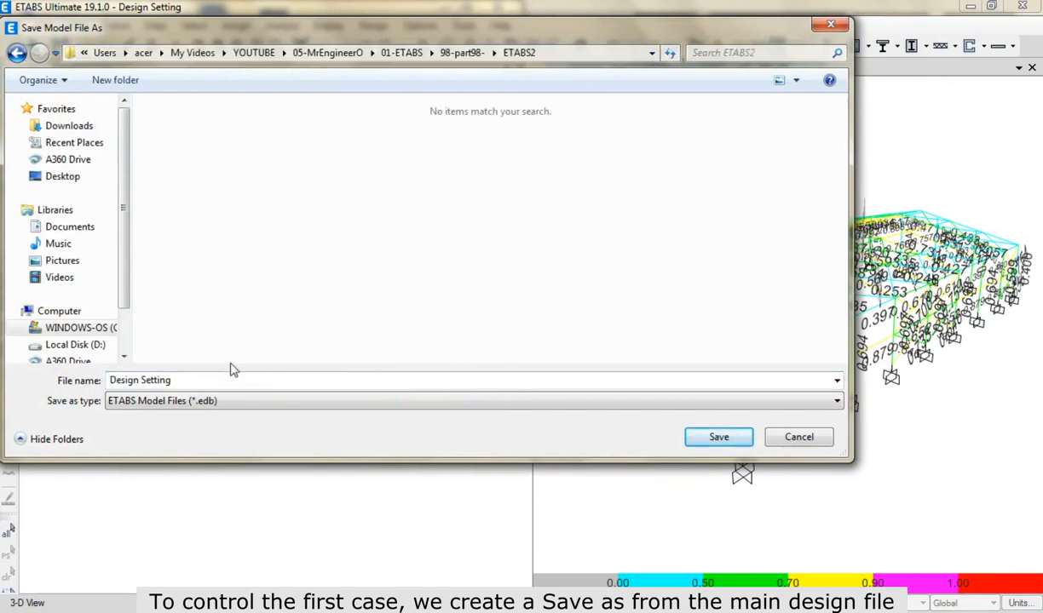
triple_click(205, 381)
text(Ampl)
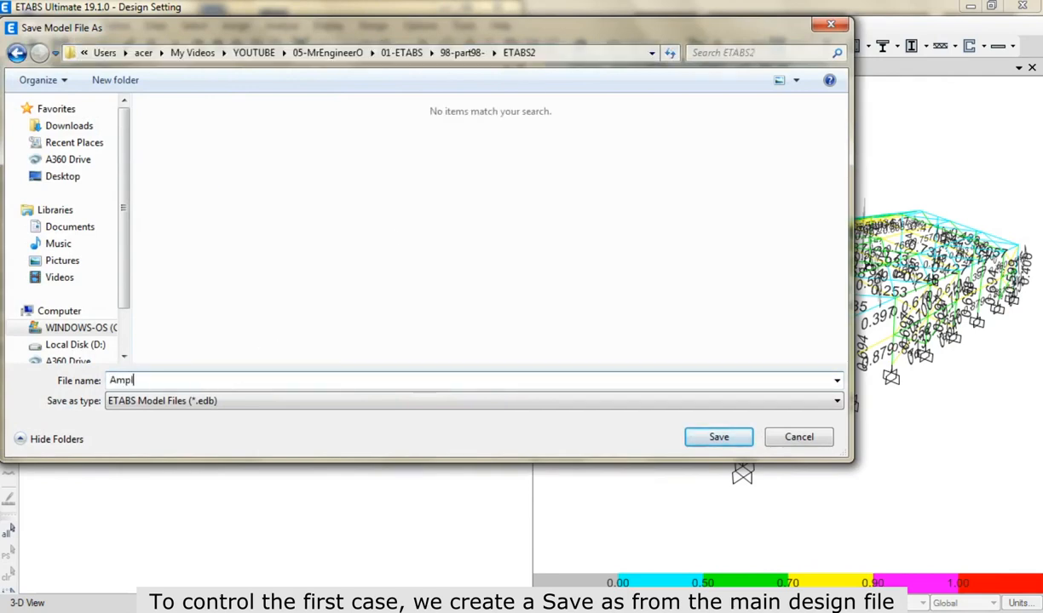
text(ified)
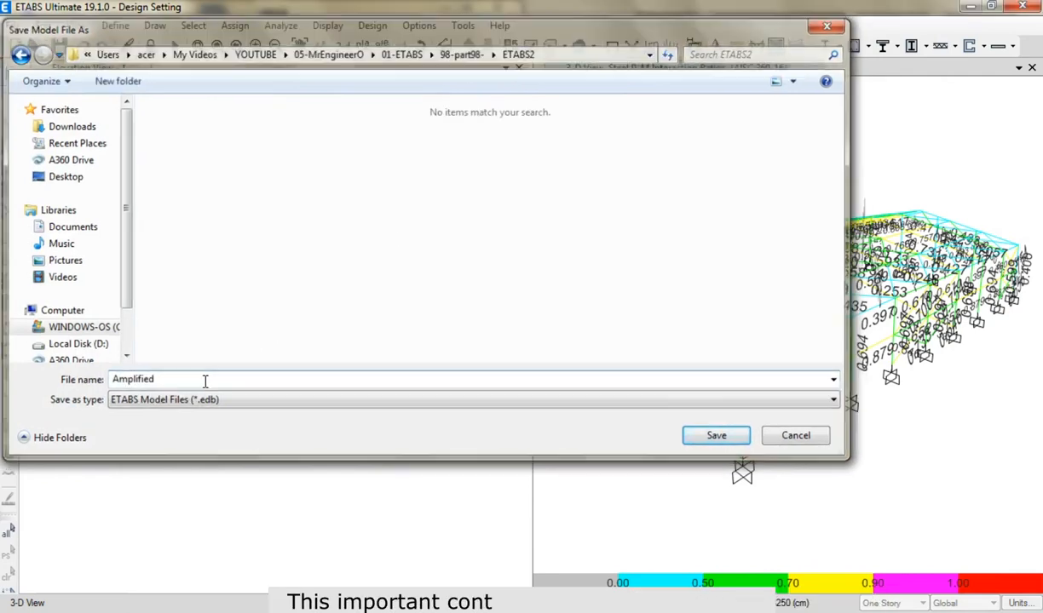
key(Return)
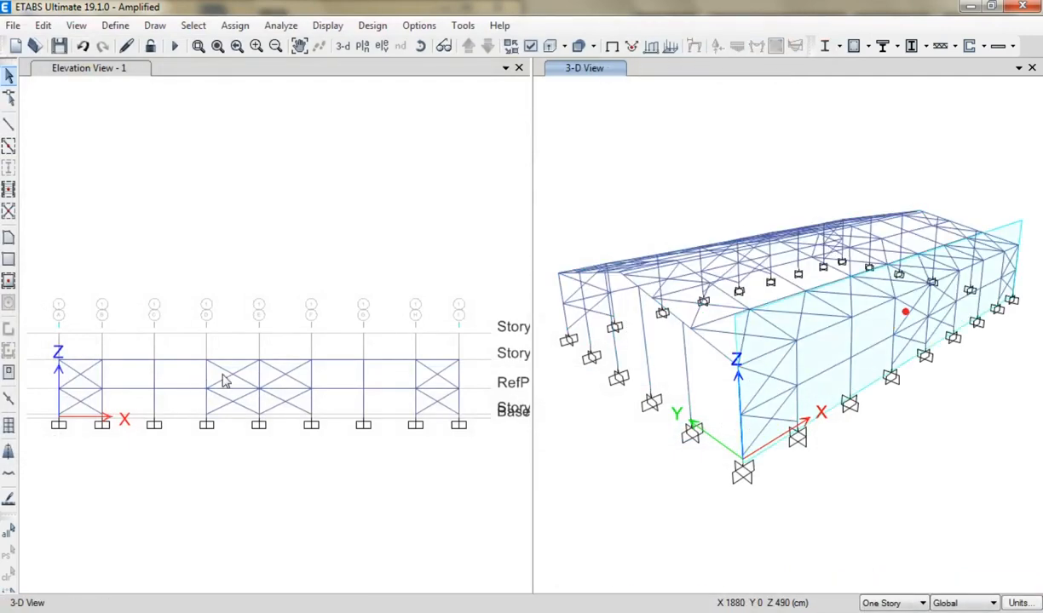
Select all frames that have the Column frame section property
click(193, 25)
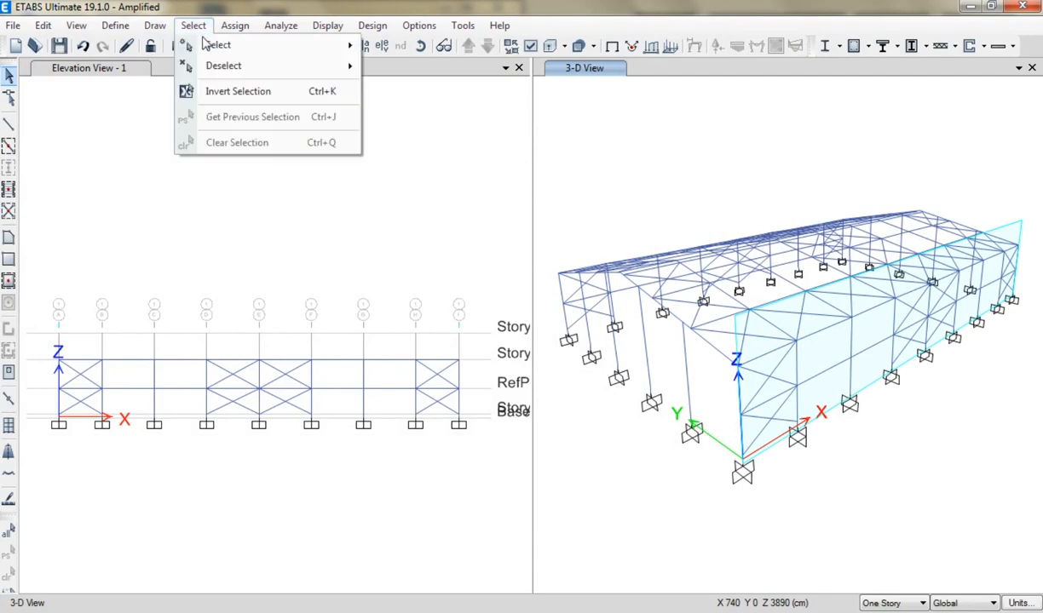
mouse_move(219, 45)
mouse_move(417, 196)
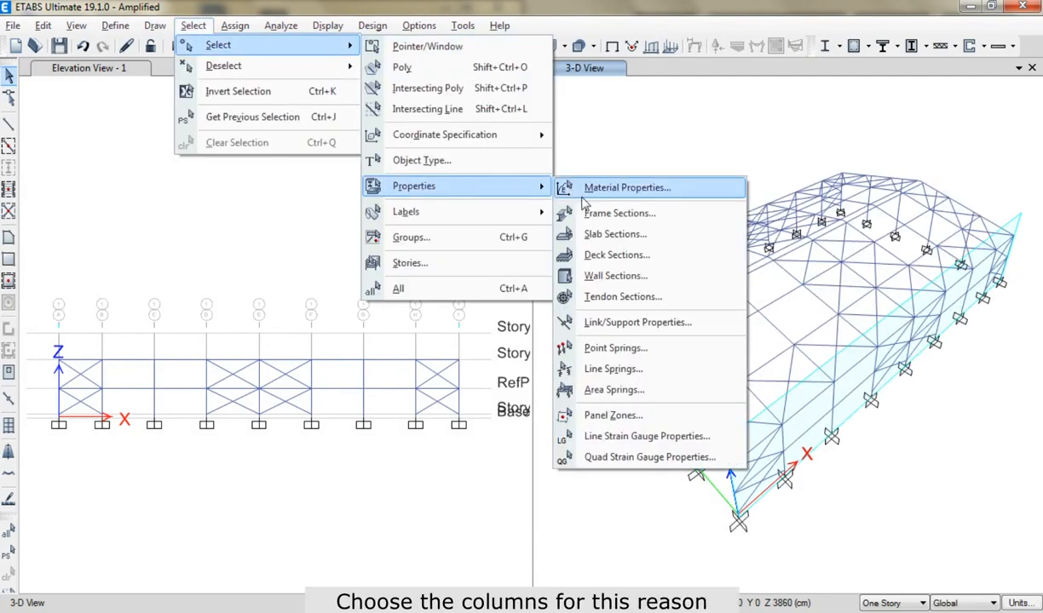
click(597, 212)
click(465, 246)
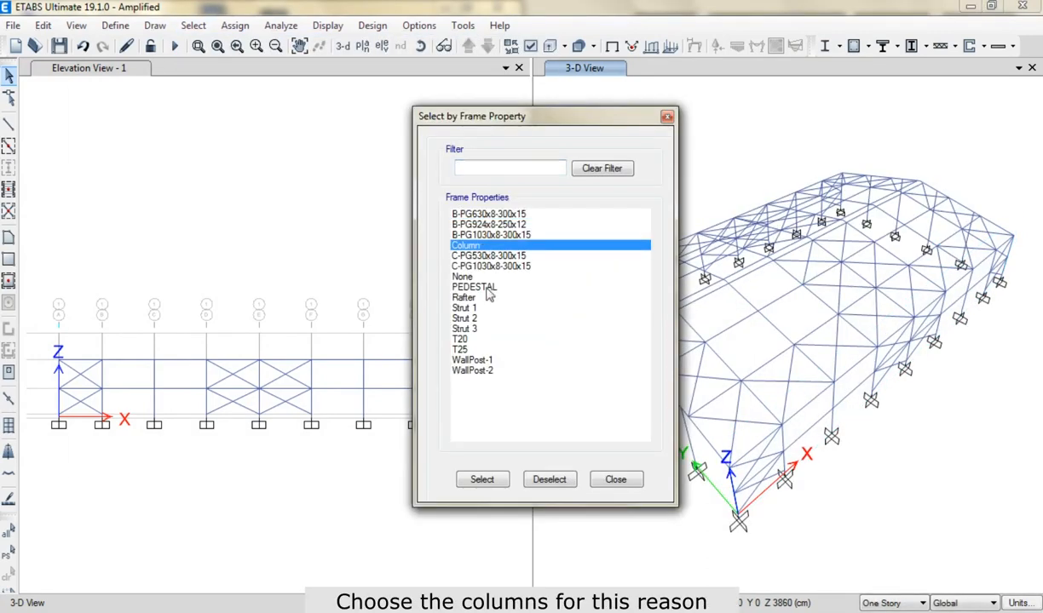
click(482, 480)
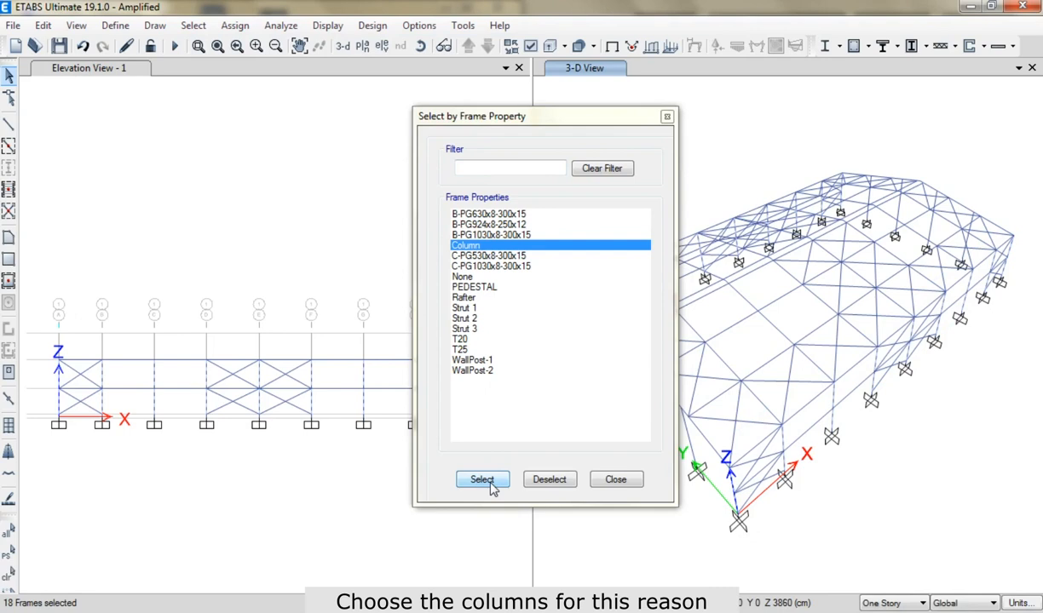
click(615, 479)
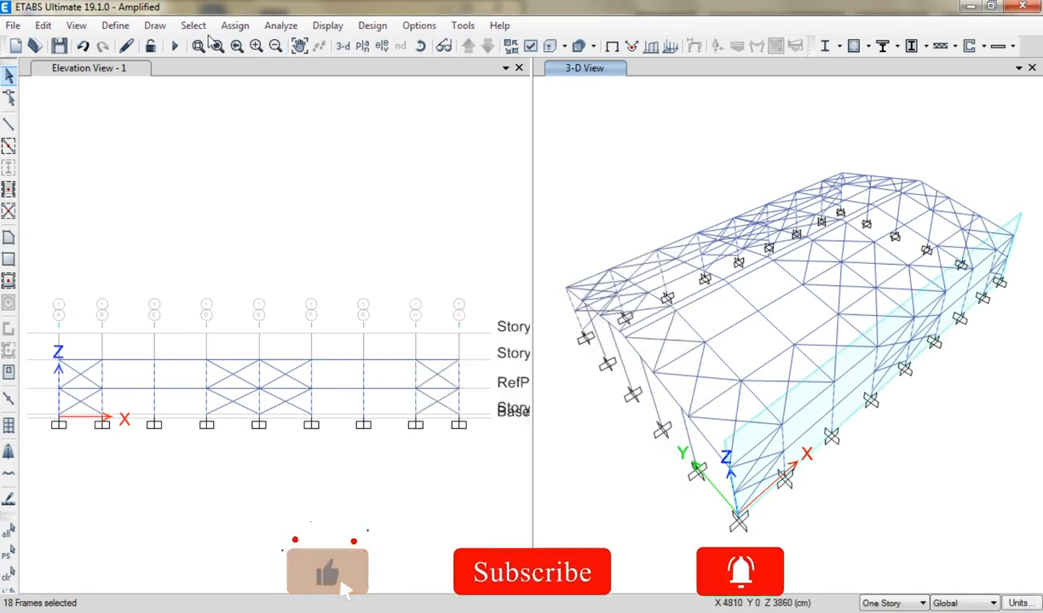
Add all braces to the current selection by object type
click(192, 25)
mouse_move(255, 65)
mouse_move(218, 44)
click(422, 160)
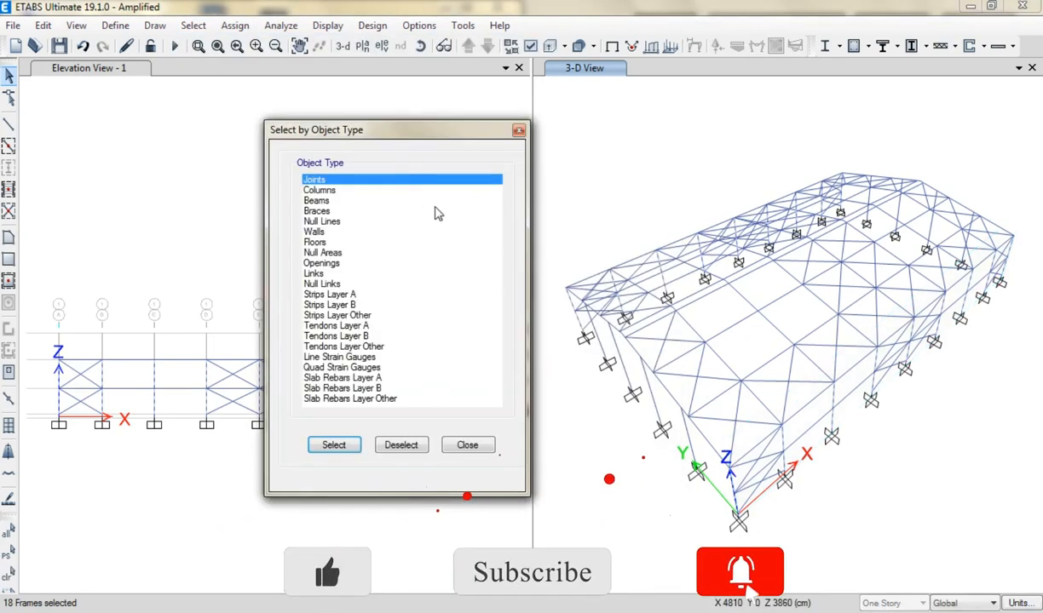
click(373, 212)
click(338, 445)
click(466, 445)
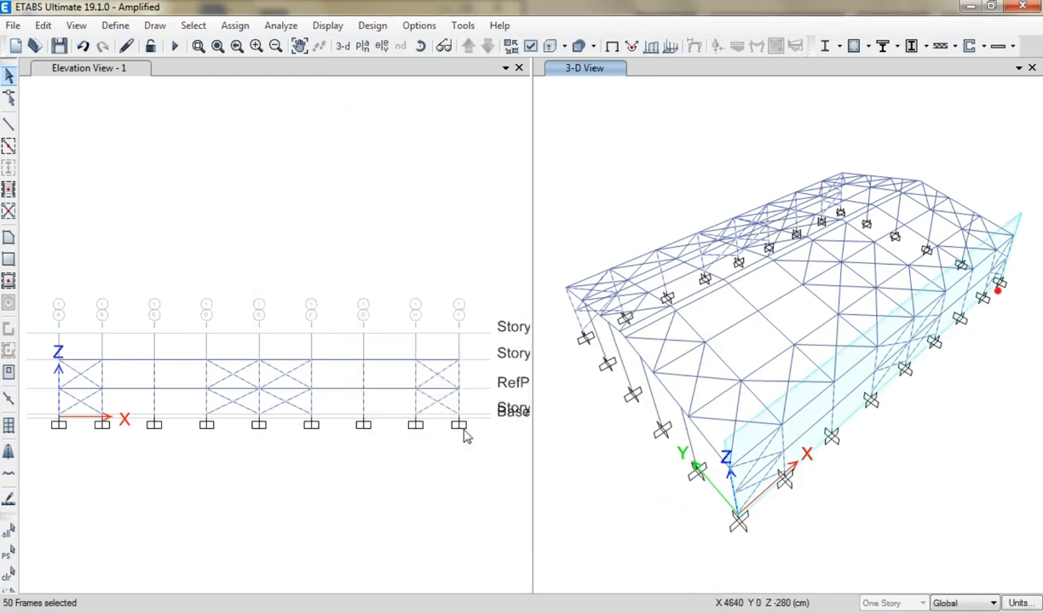
Show only the selected columns and braces in the 3-D view
right_click(584, 162)
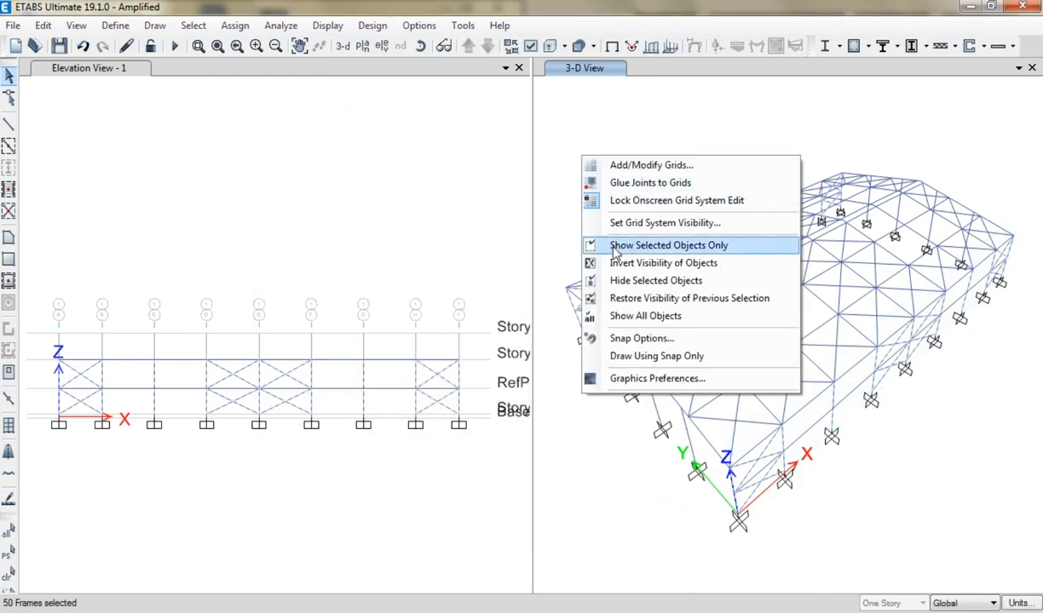
click(615, 247)
shift+middle_drag(704, 397, 725, 368)
shift+middle_drag(716, 429, 741, 440)
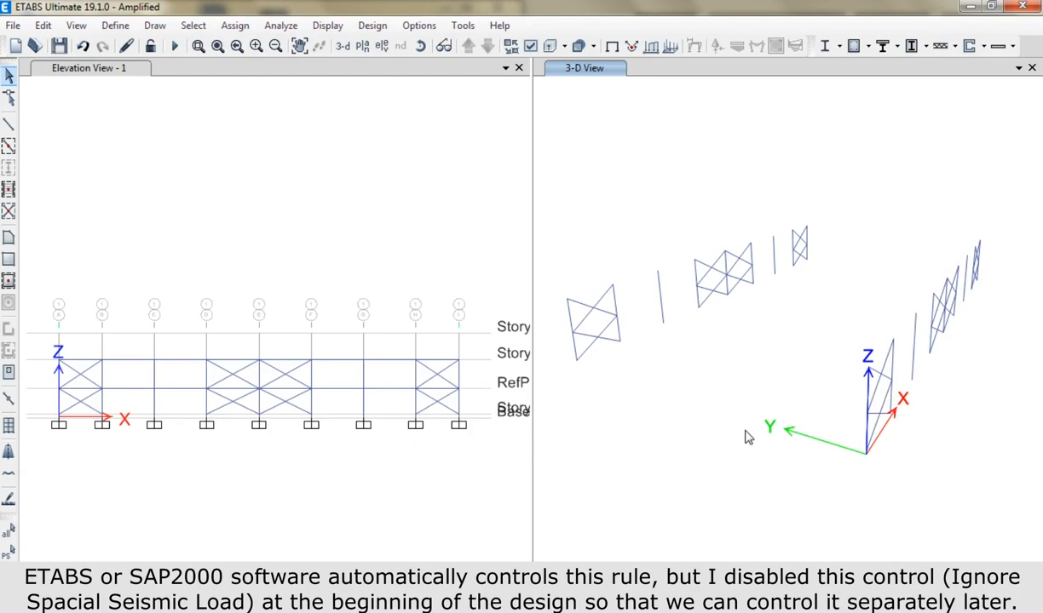
Check the Ignore Special Seismic Load setting in the steel frame design preferences, leaving the preferences unchanged
click(840, 46)
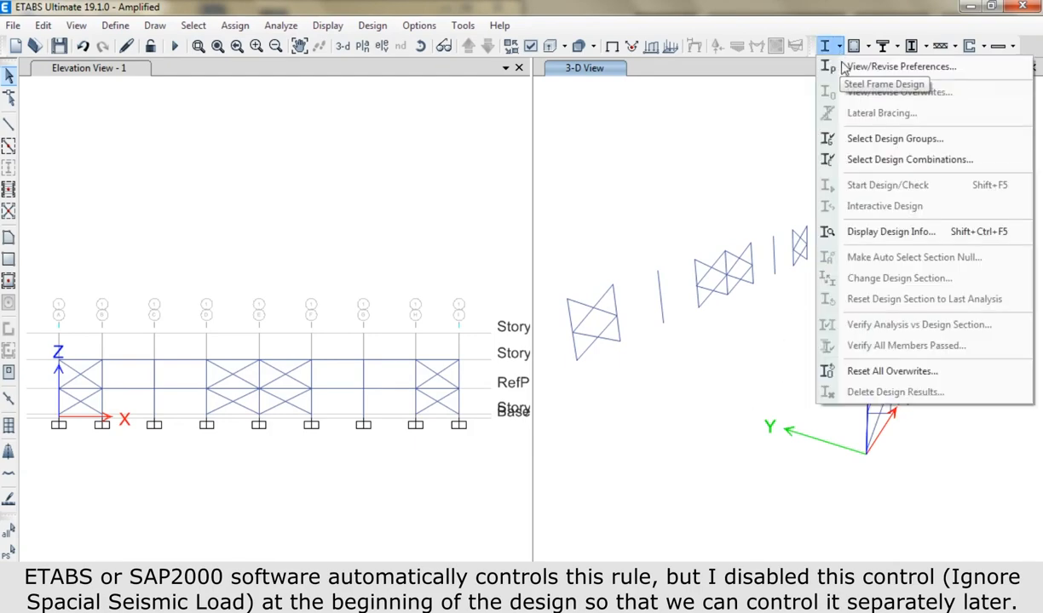
click(882, 68)
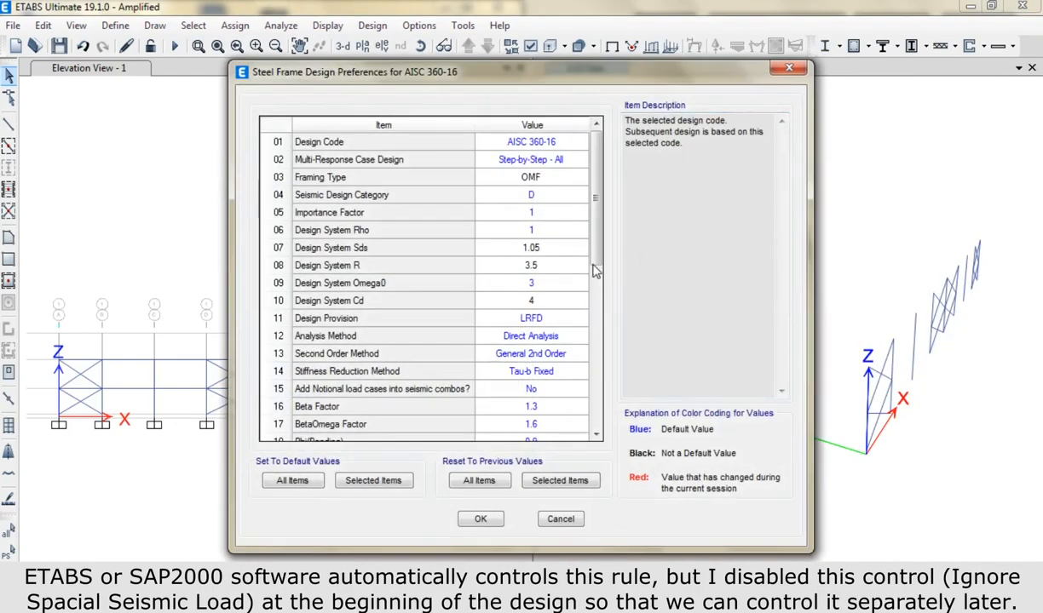
scroll(595, 270, down, 5)
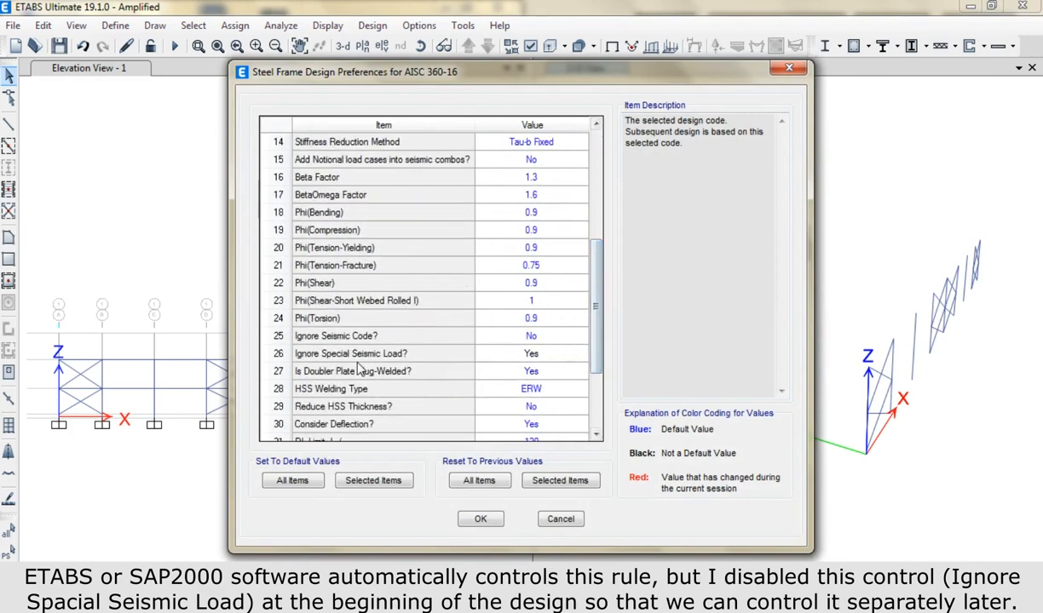
click(299, 357)
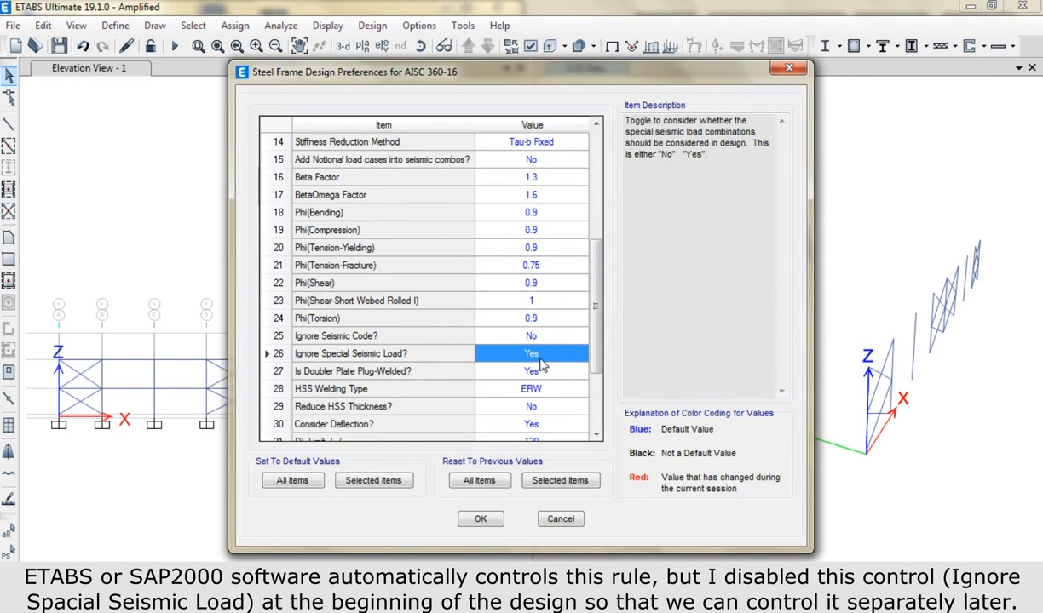
click(559, 518)
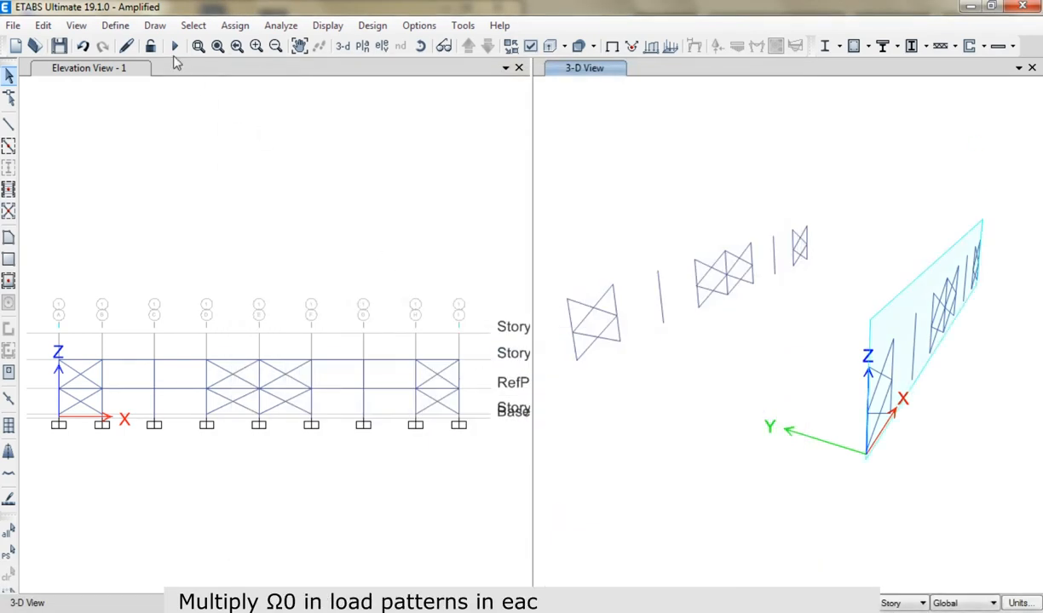
Multiply the 0.275 base shear coefficient of seismic load pattern EX by the overstrength factor 2
click(116, 26)
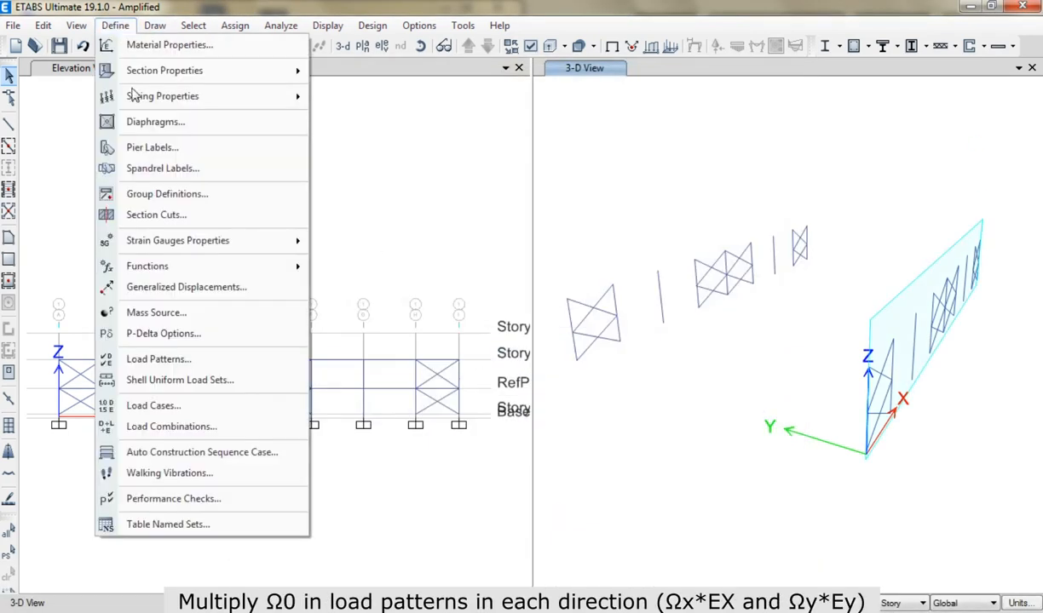
click(162, 358)
click(243, 352)
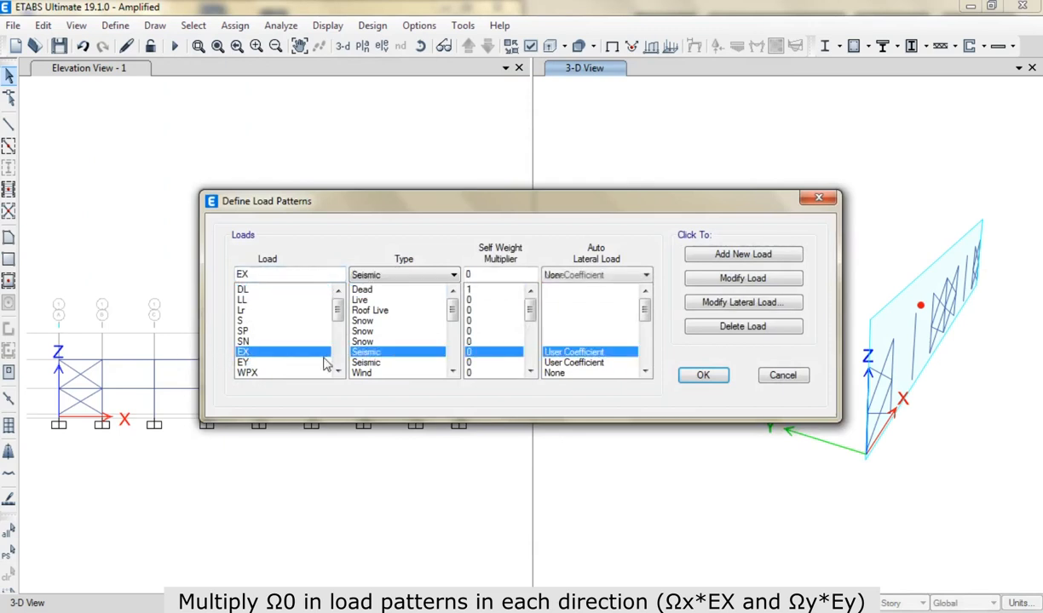
drag(516, 204, 464, 120)
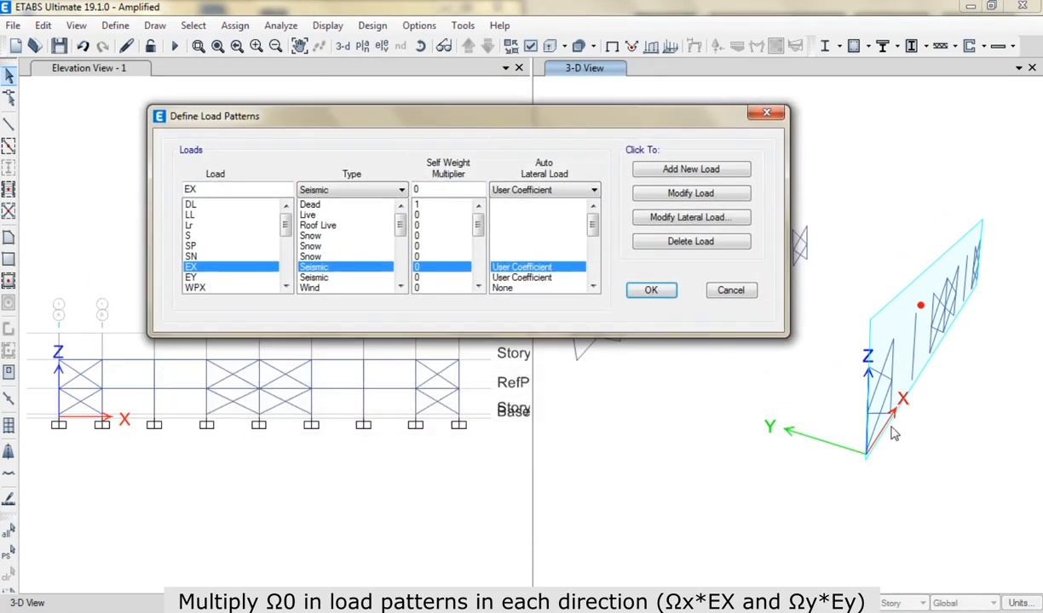
click(673, 218)
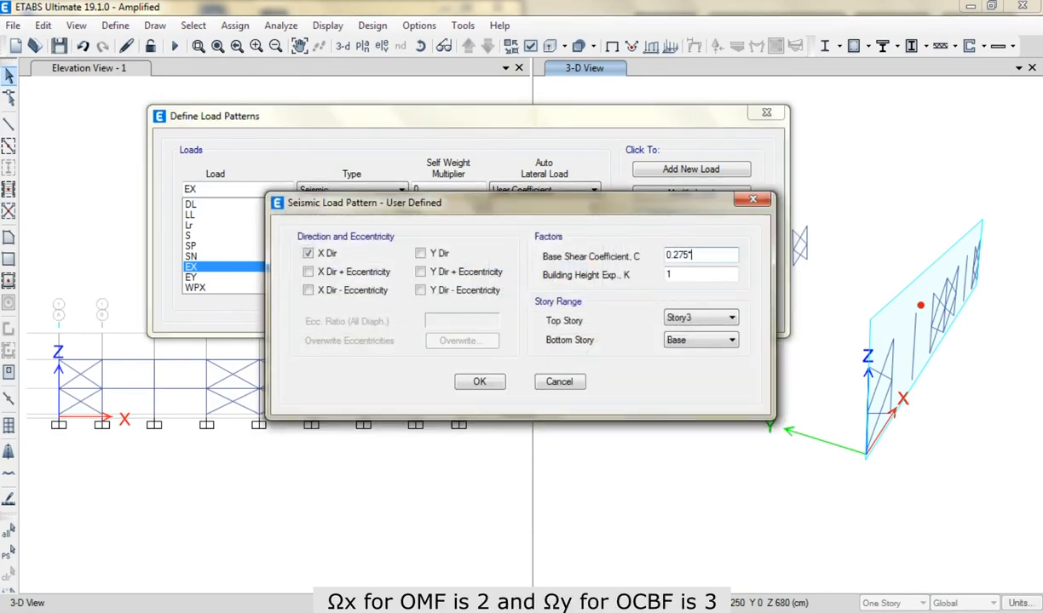
click(480, 382)
Set the base shear coefficient of seismic load pattern EY to 0.825 and accept the load pattern definitions
click(219, 279)
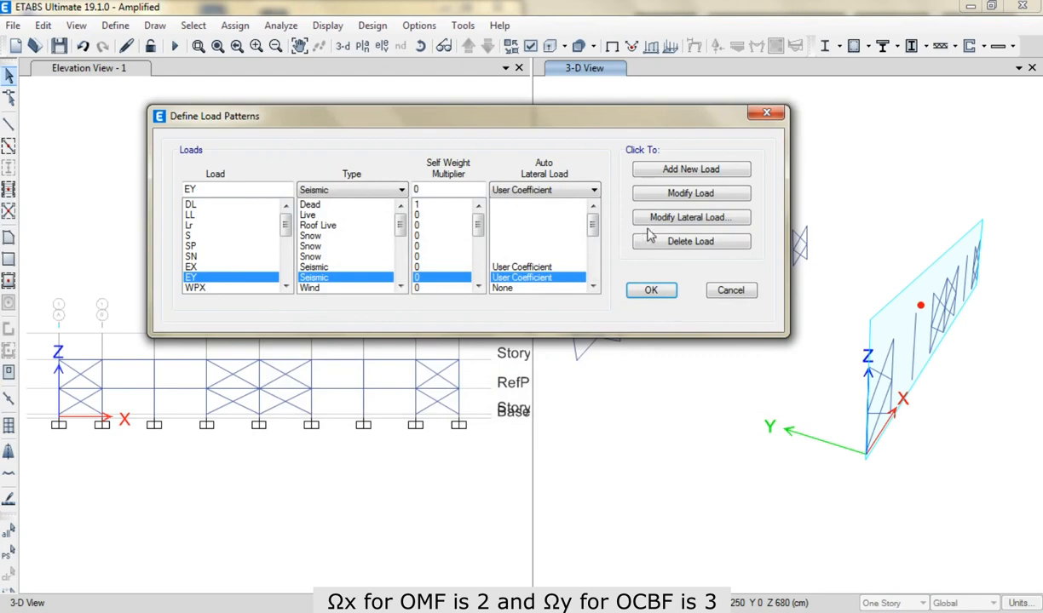
click(673, 218)
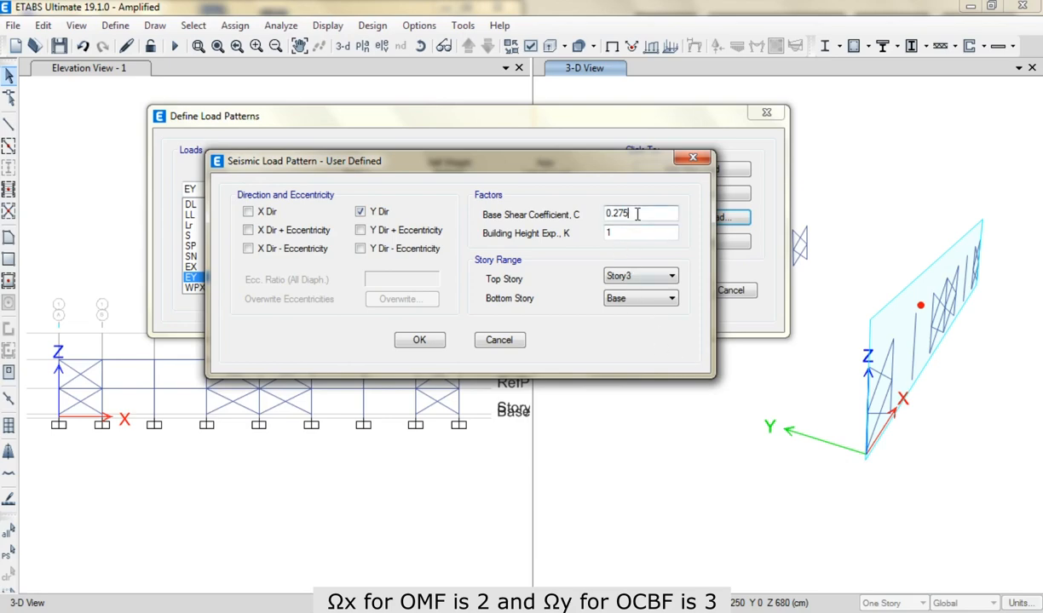
click(597, 237)
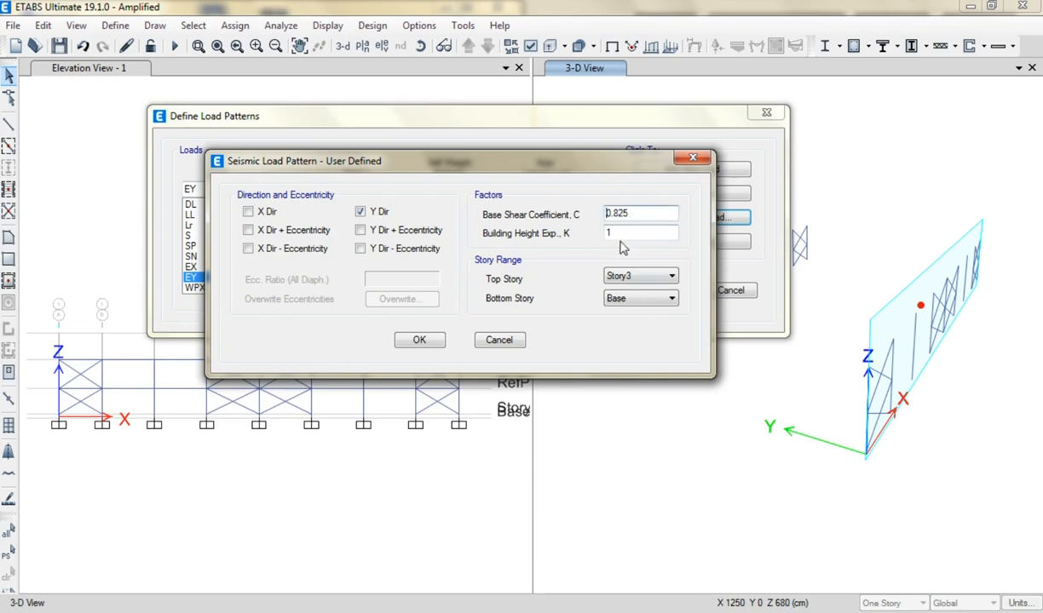
click(424, 339)
click(649, 291)
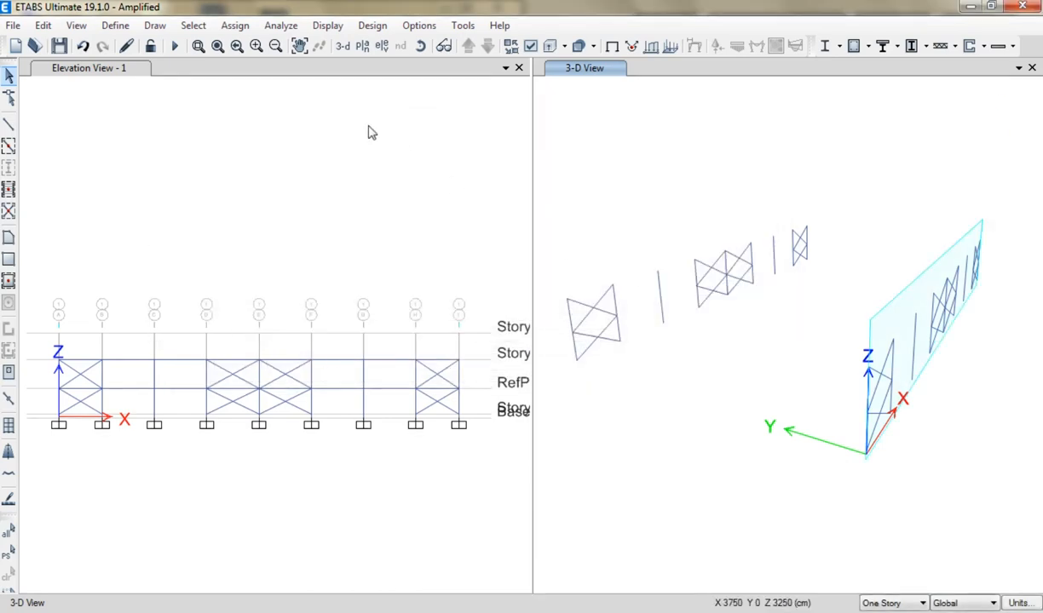
Select the frames with the Column section property for the axial capacity check
click(194, 26)
mouse_move(210, 51)
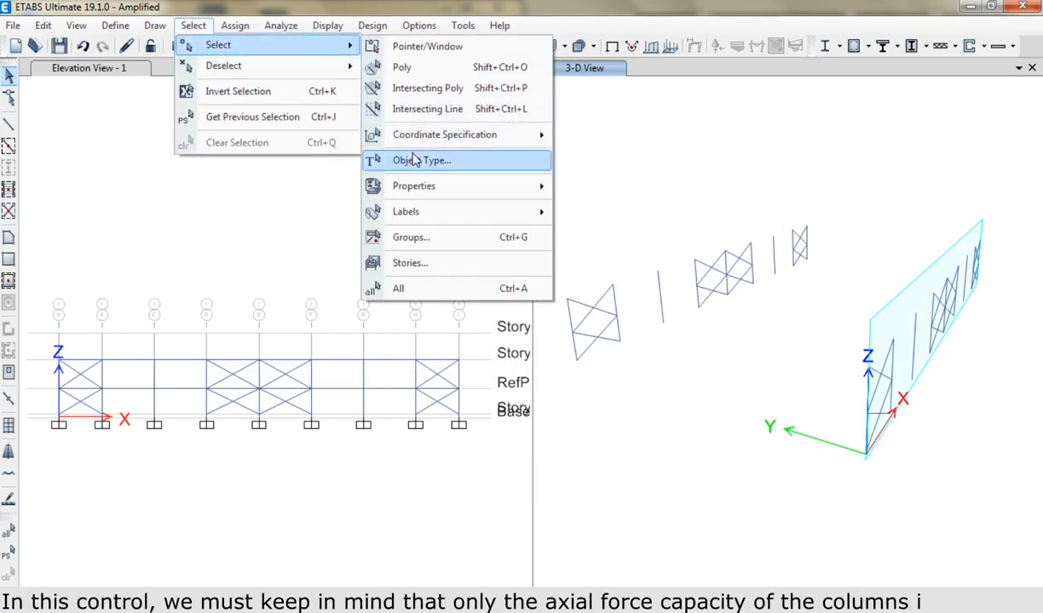
mouse_move(537, 189)
click(600, 213)
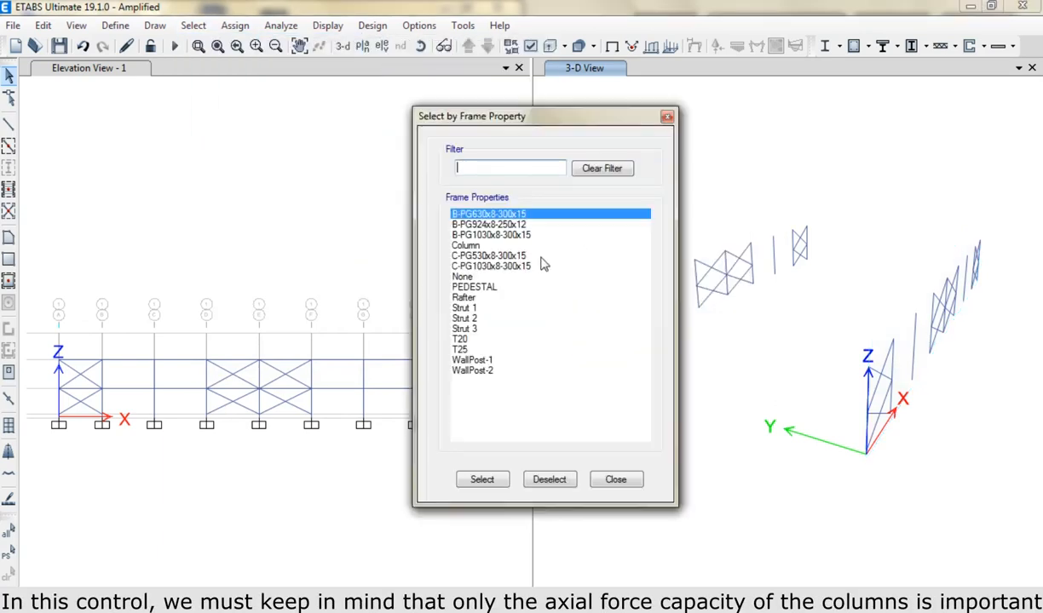
click(460, 246)
click(467, 482)
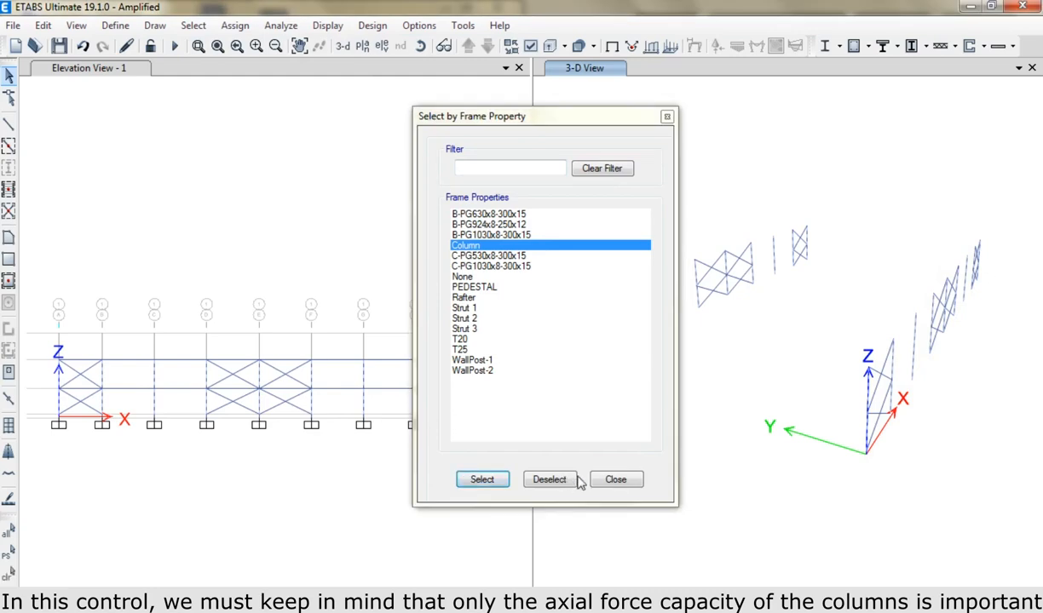
click(602, 483)
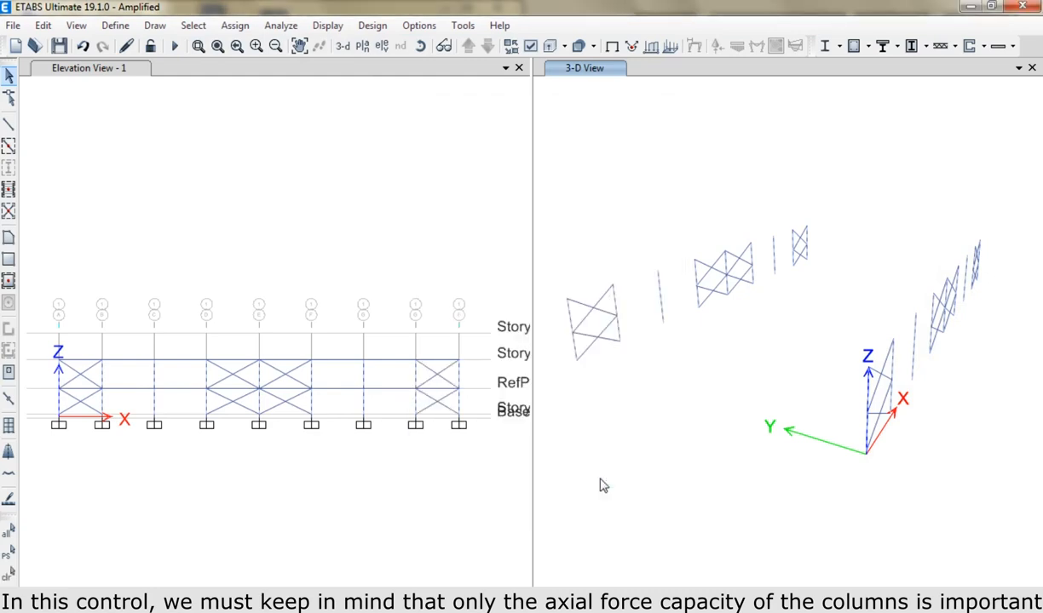
In the steel frame design overwrites of the selected columns, set the major bending capacity Mn3 to 100000 tonf-m
click(838, 46)
click(834, 98)
scroll(571, 367, down, 11)
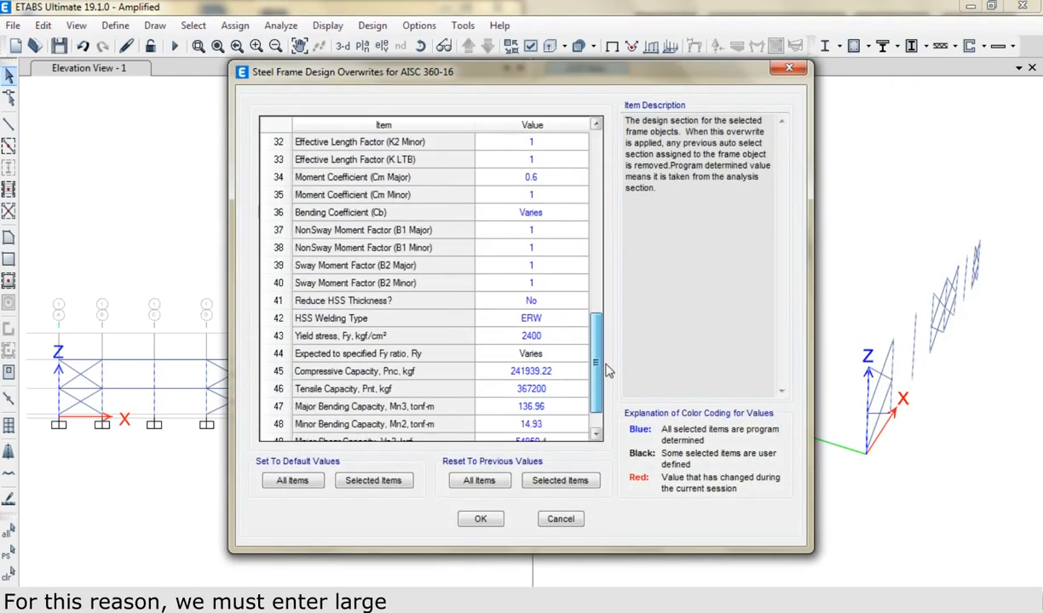
click(339, 354)
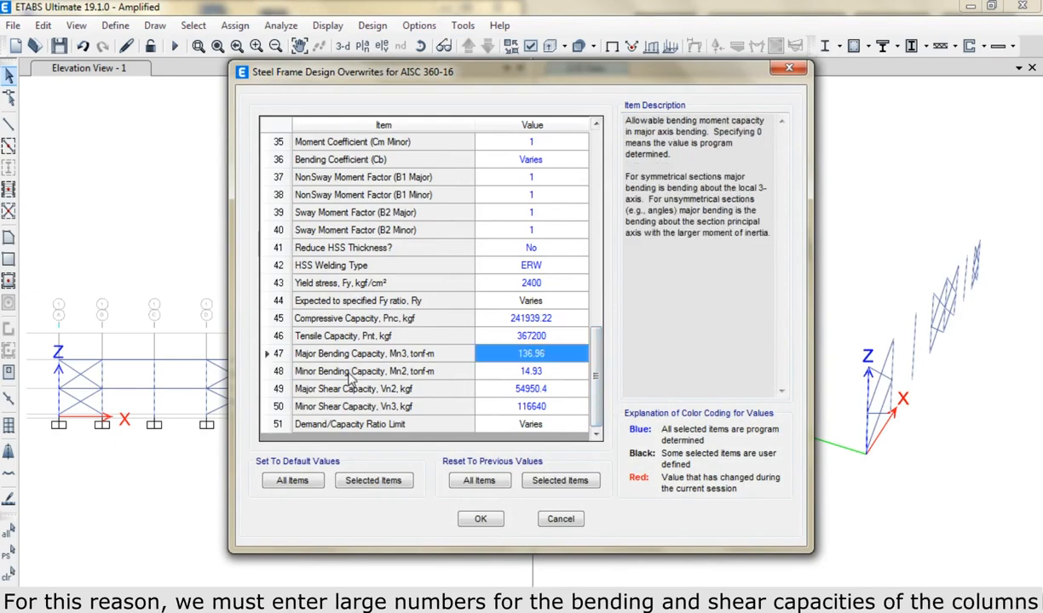
click(338, 371)
click(346, 389)
click(354, 408)
click(352, 353)
click(527, 353)
text(10000)
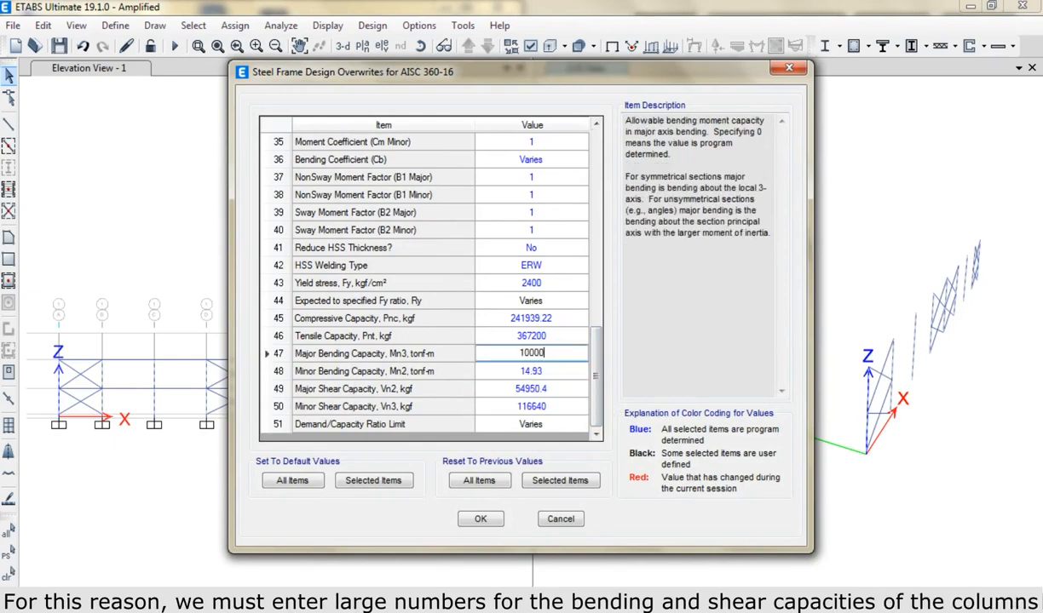
Set the selected columns' minor bending capacity Mn2 and shear capacities Vn2 and Vn3 to 100000, and accept the design overwrites
drag(569, 353, 494, 360)
key(ctrl+c)
click(498, 372)
key(ctrl+v)
click(503, 389)
key(ctrl+v)
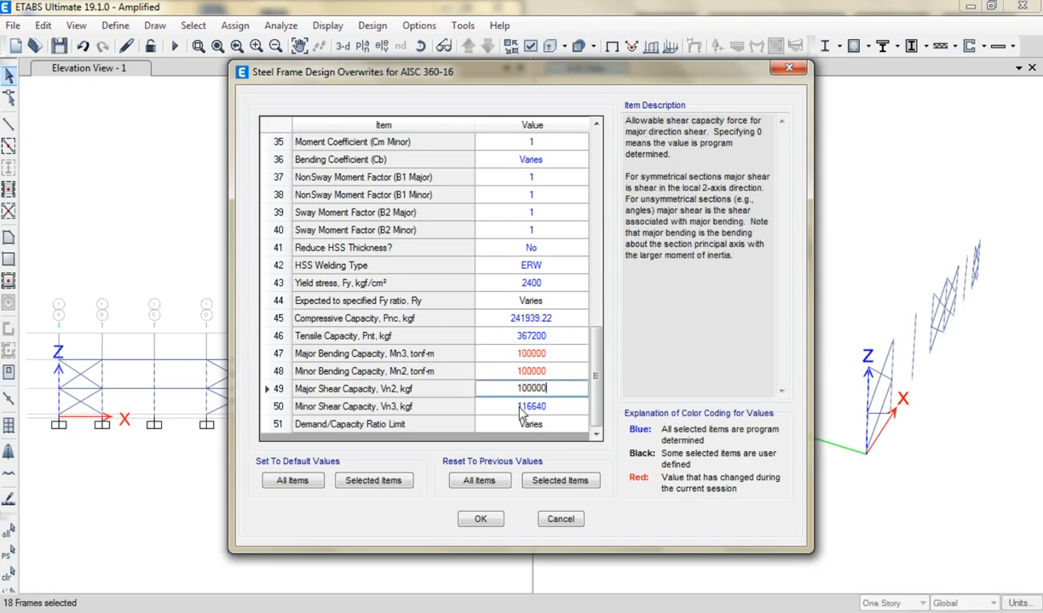
click(521, 407)
key(ctrl+v)
click(480, 519)
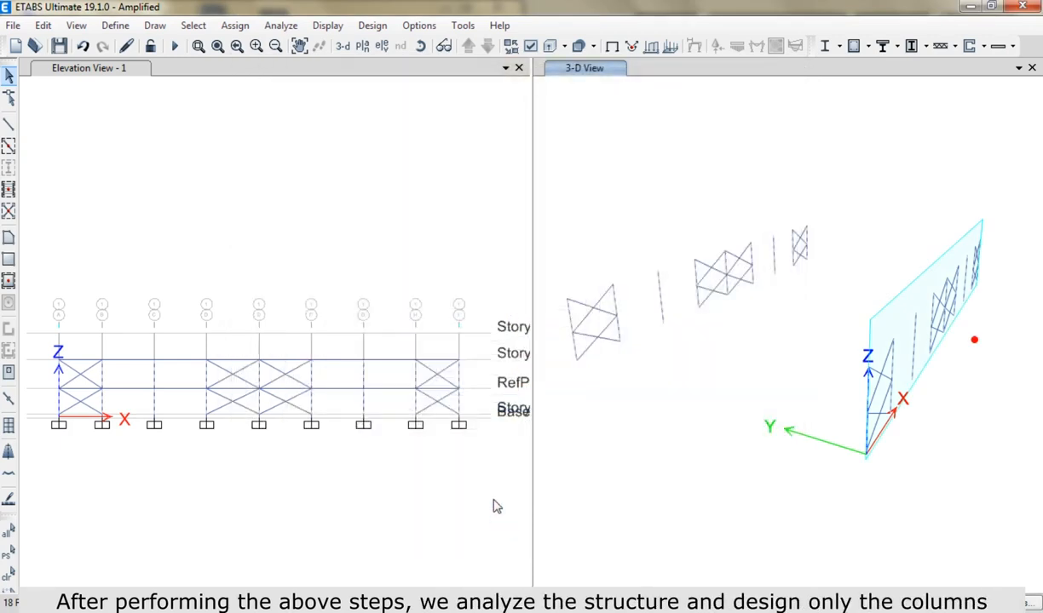
Analyze the structure and run the steel frame design check, displaying P-M Ratio Colors & Values in the 3-D view
click(175, 47)
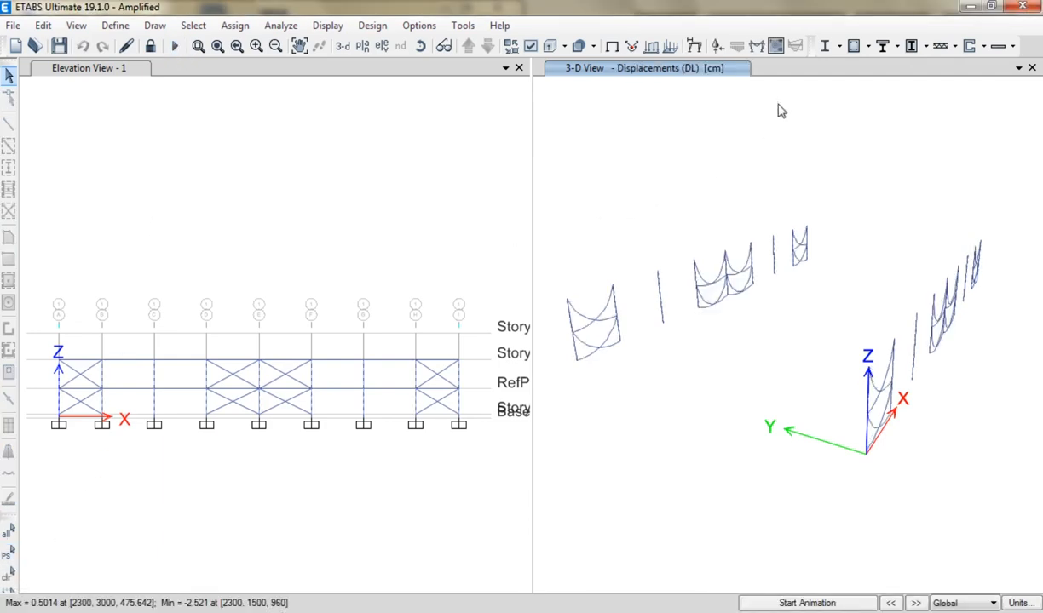
click(825, 48)
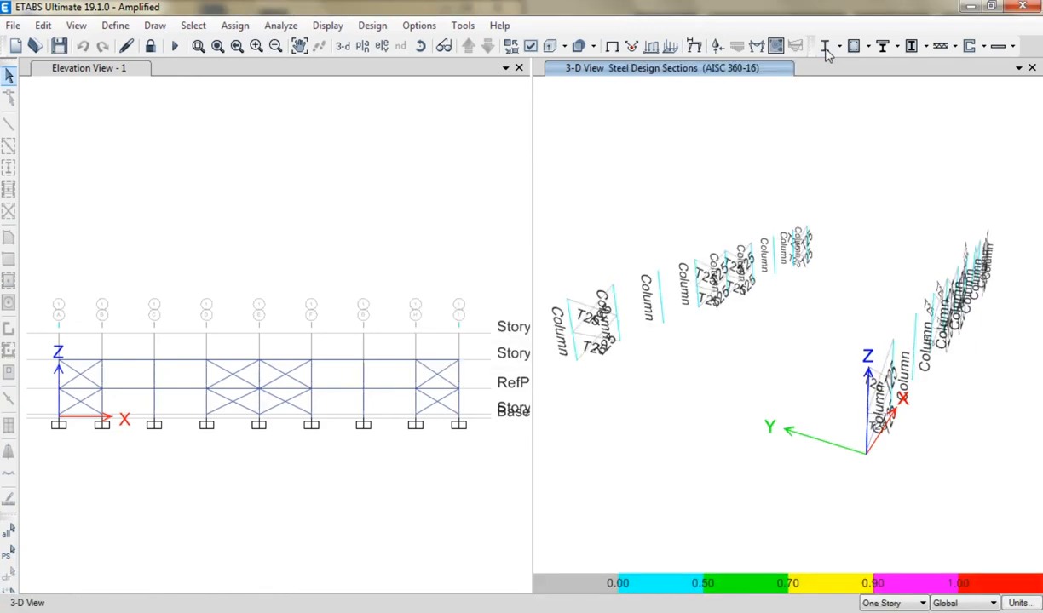
click(840, 47)
click(872, 323)
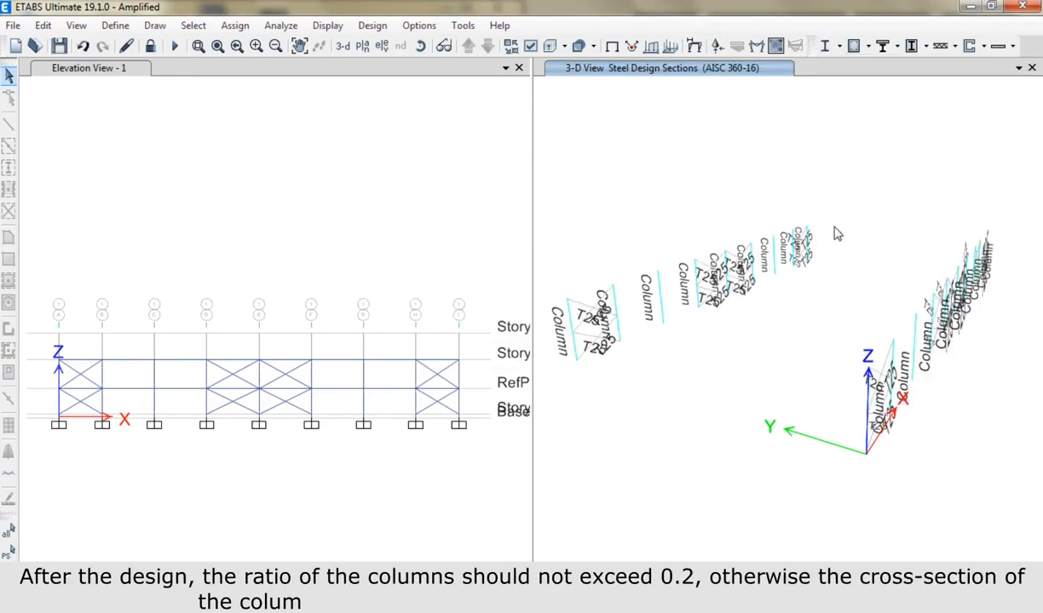
click(517, 287)
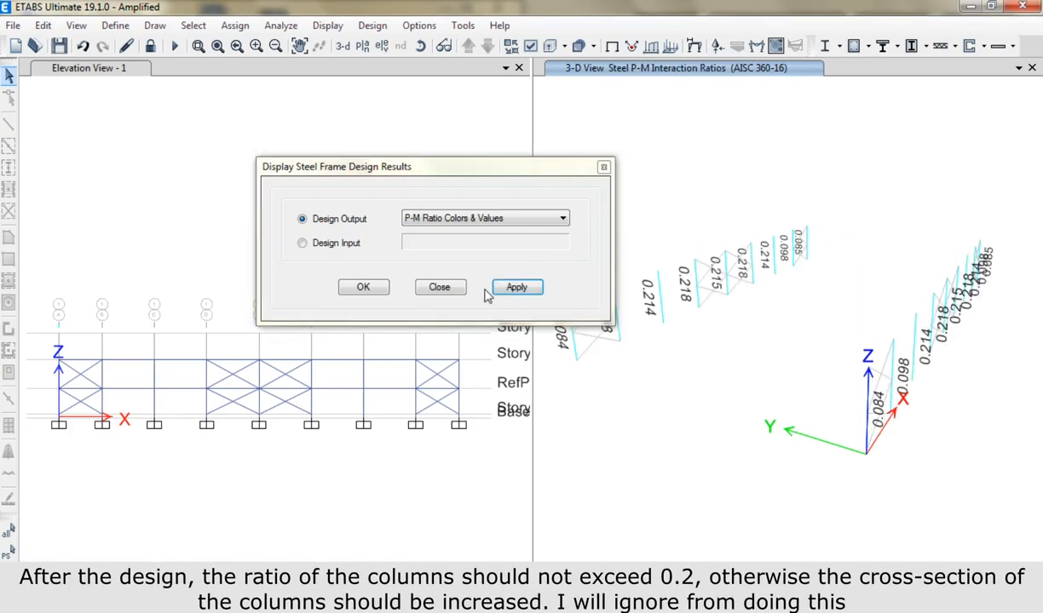
click(440, 288)
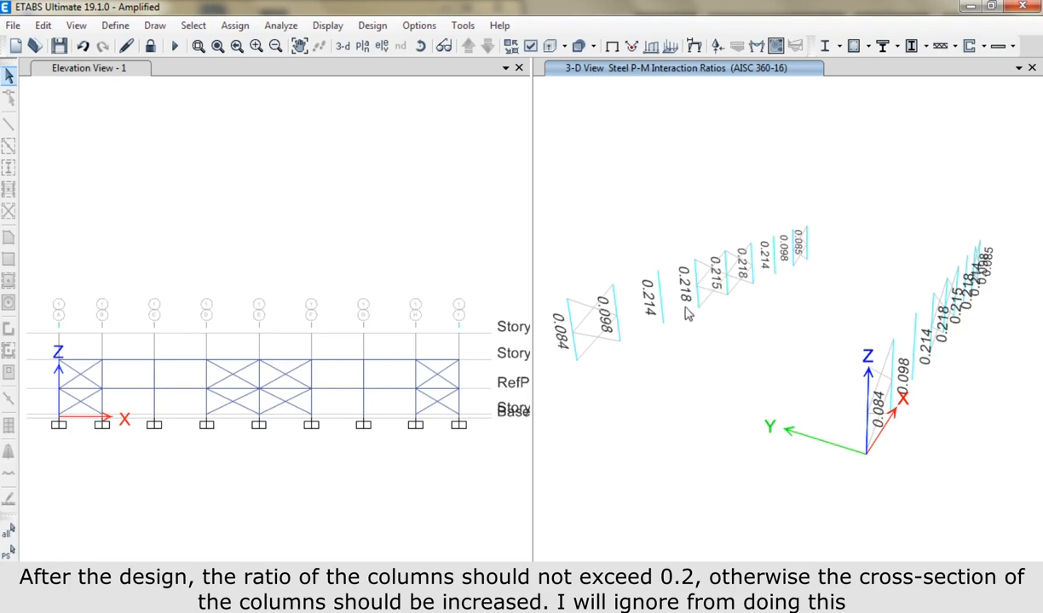
Widen the 3-D view to show the column ratios clearly and display all of the model's objects again
shift+middle_drag(857, 376, 777, 375)
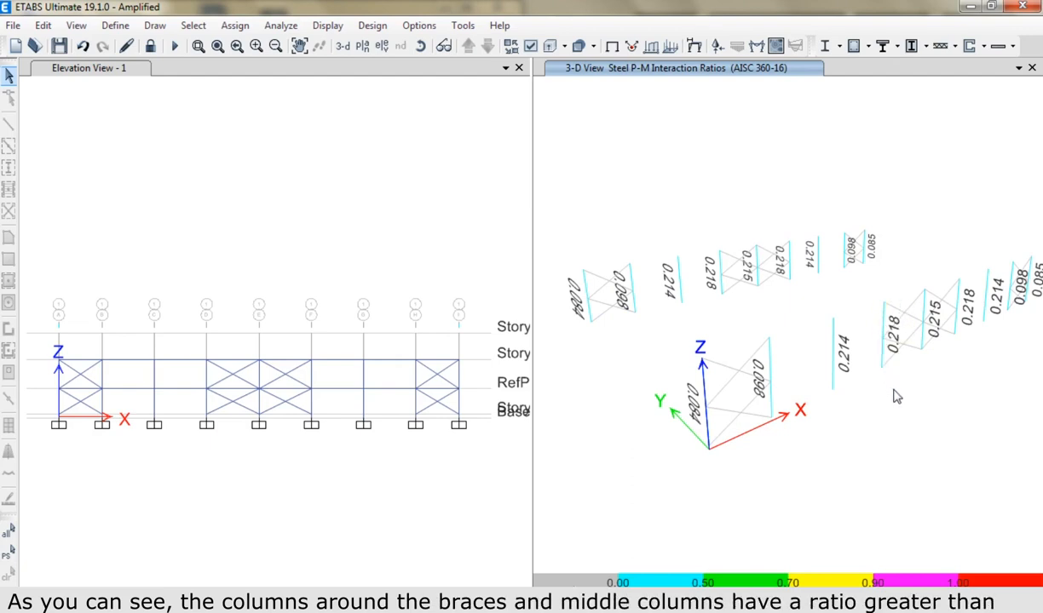
middle_drag(897, 395, 876, 418)
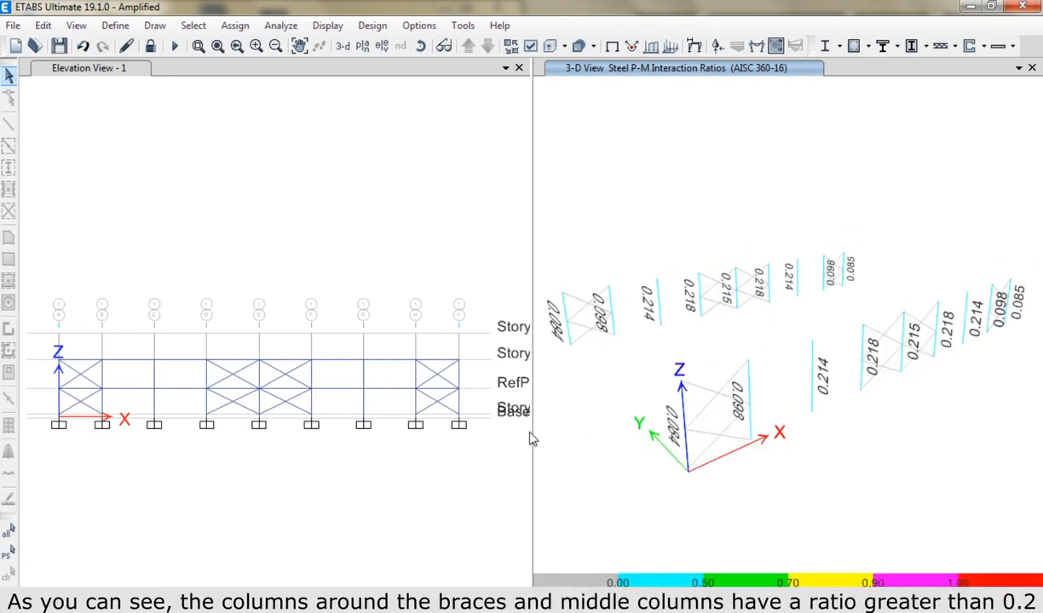
drag(530, 438, 126, 430)
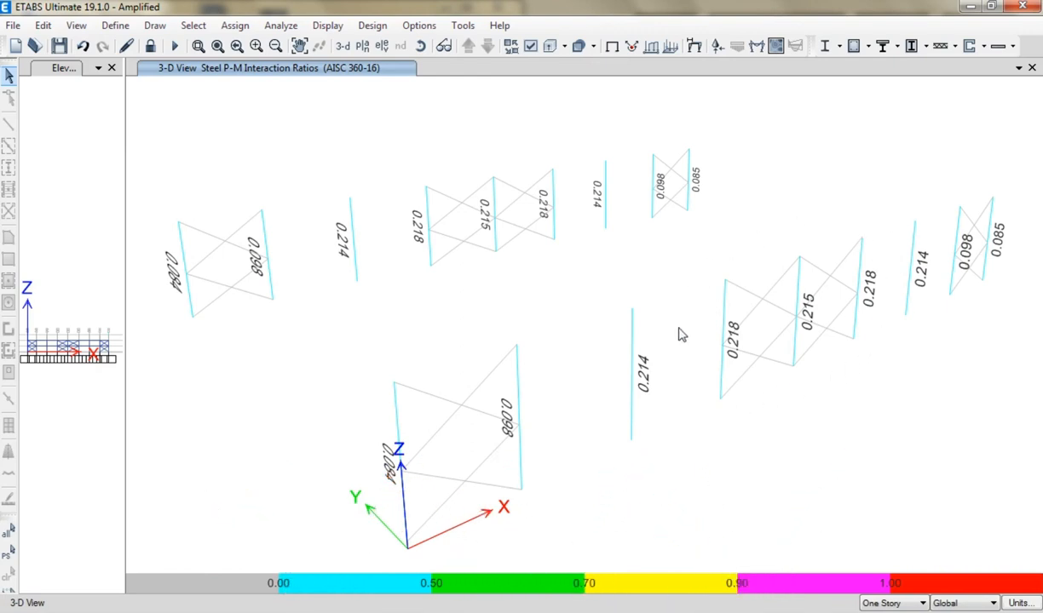
key(alt)
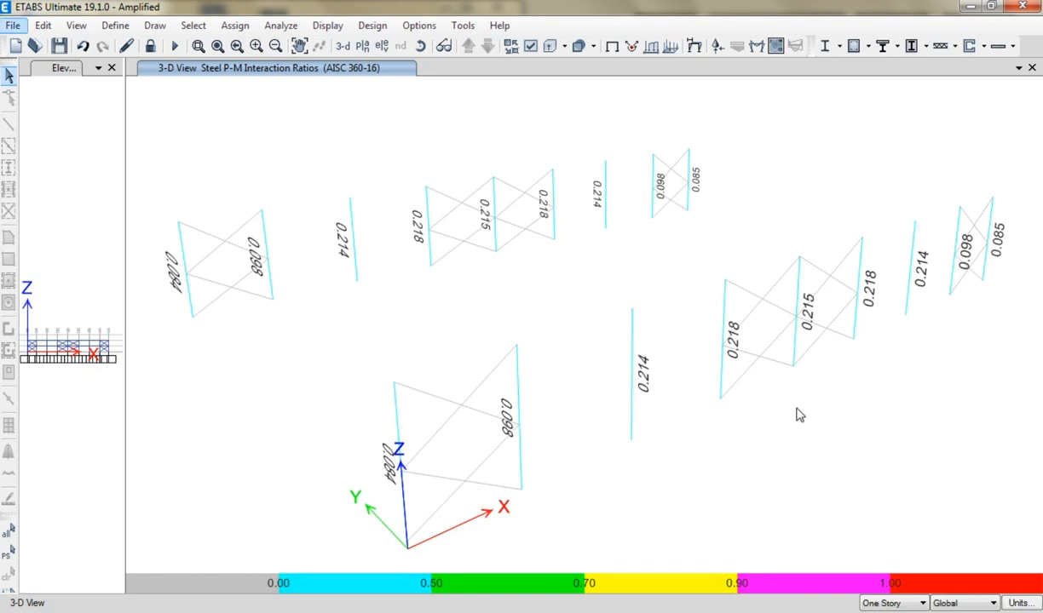
right_click(567, 272)
click(567, 408)
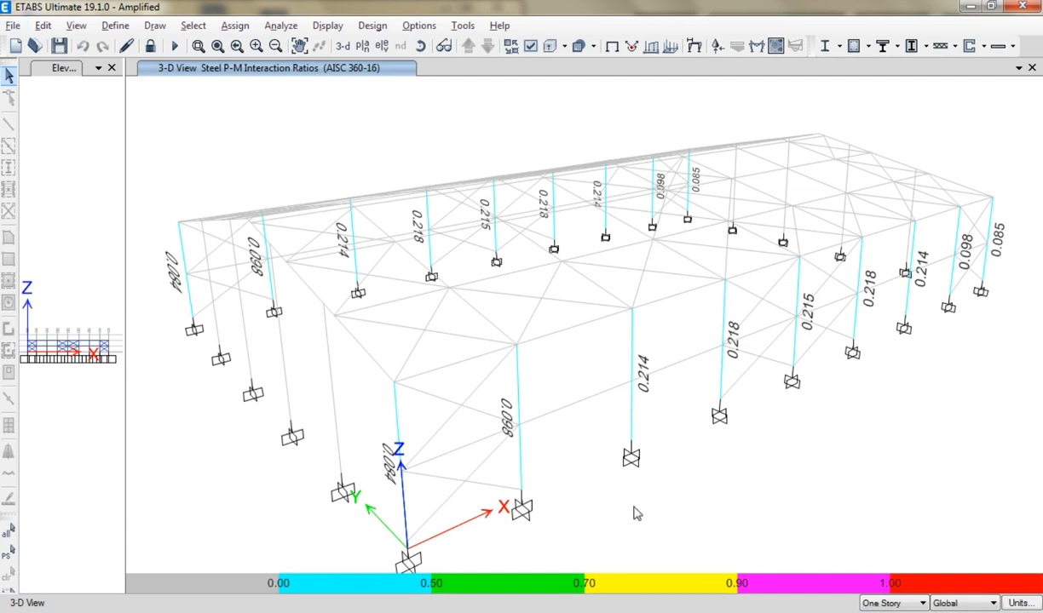
Open the frame section property list and select the column section C-PG530x8-300x15
click(115, 25)
mouse_move(138, 71)
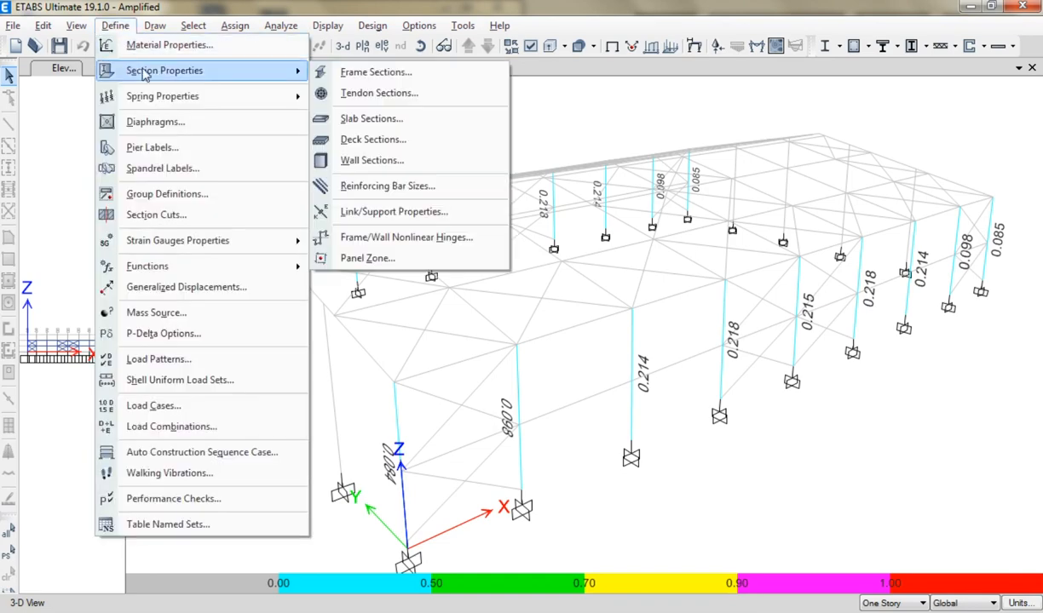
click(340, 72)
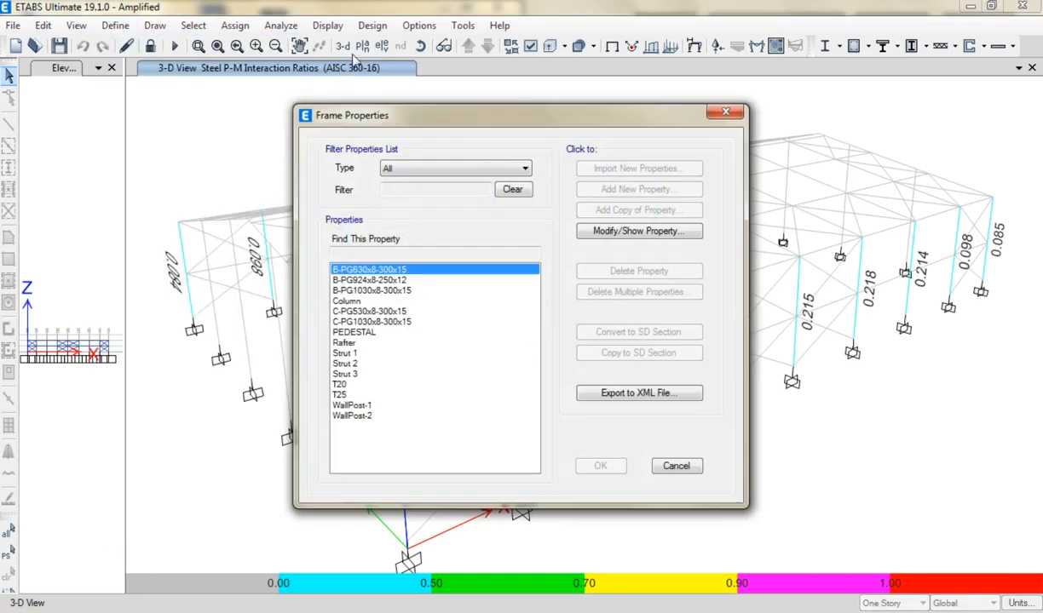
drag(415, 121, 131, 30)
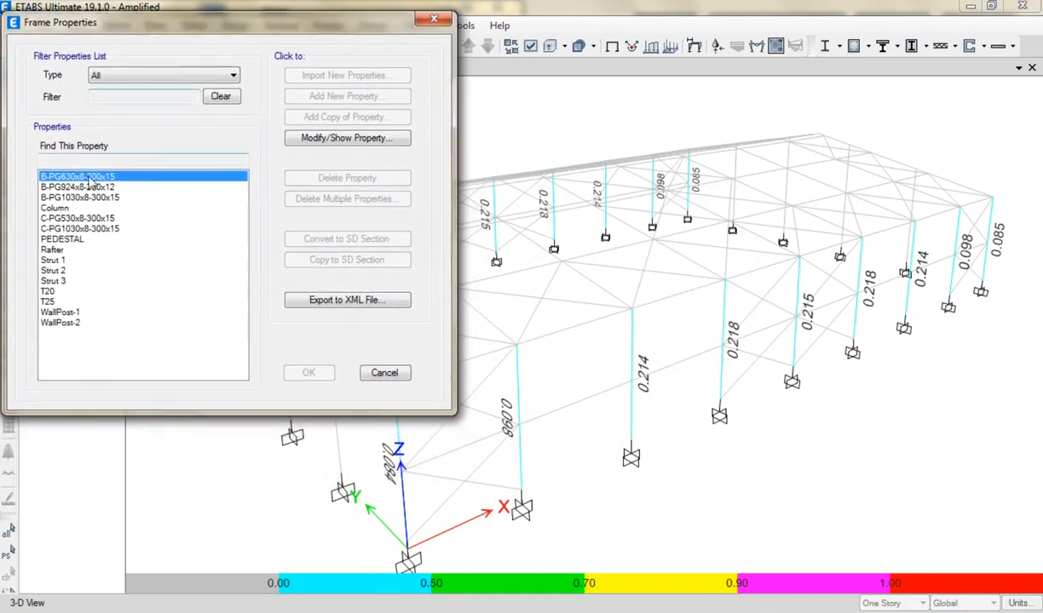
click(66, 209)
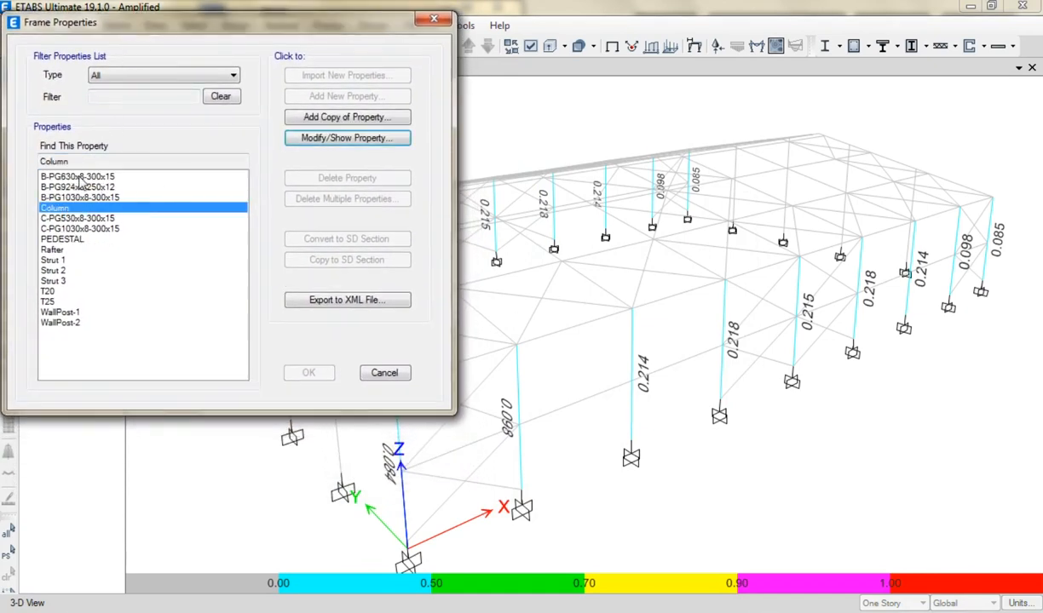
click(79, 219)
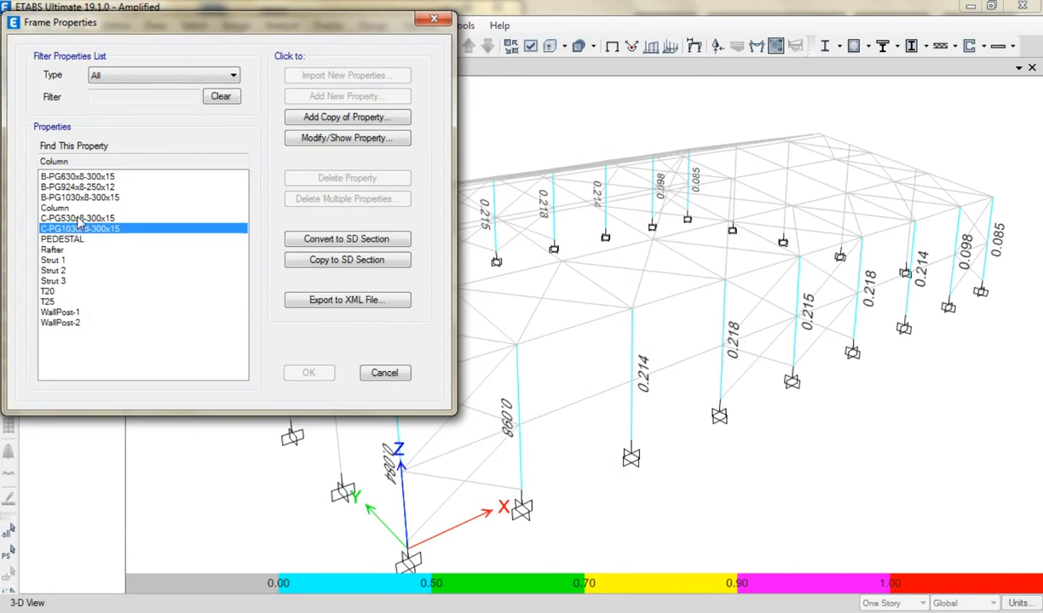
click(77, 228)
click(75, 218)
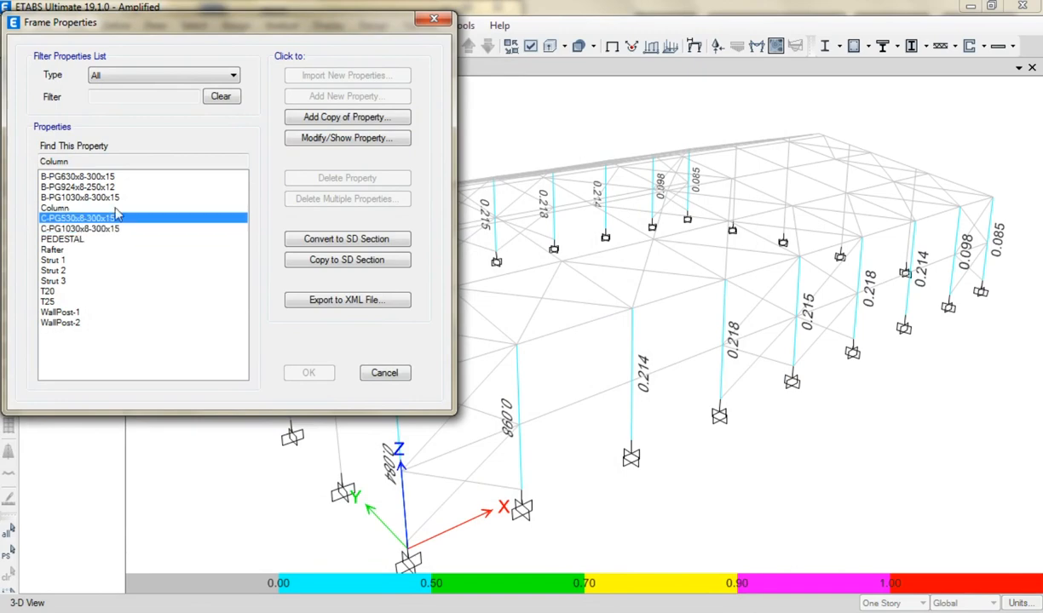
Examine the dimensions of section C-PG530x8-300x15 and close the frame section properties without changes
click(314, 138)
drag(387, 96, 198, 42)
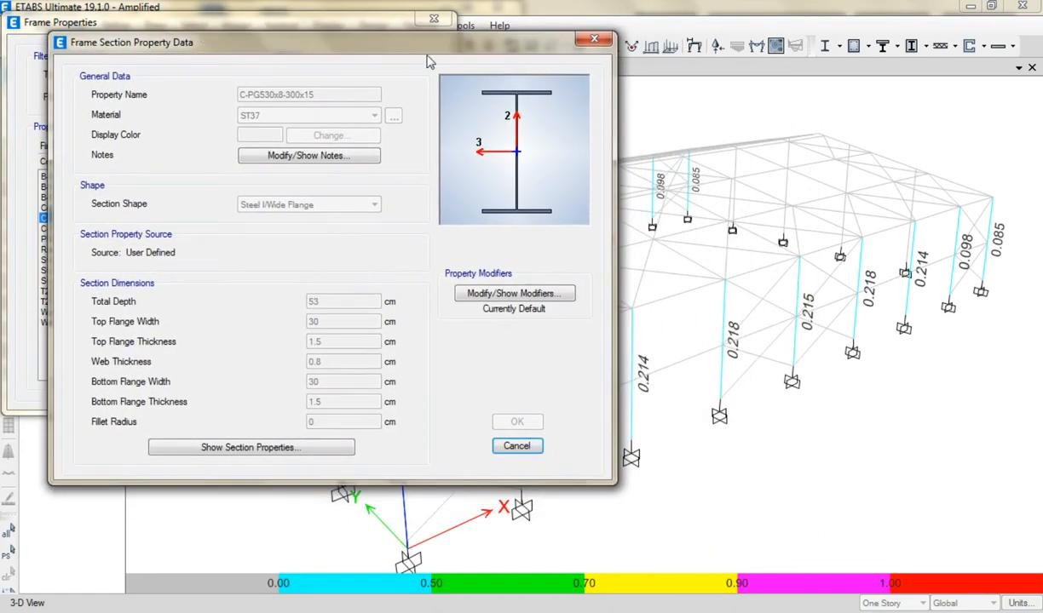
drag(430, 57, 307, 44)
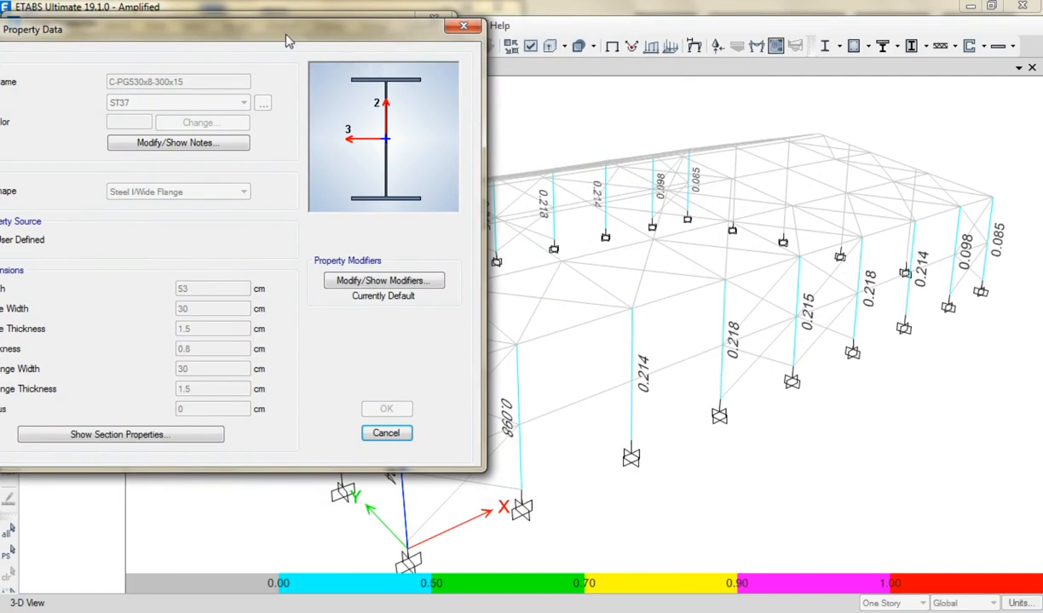
drag(289, 39, 385, 34)
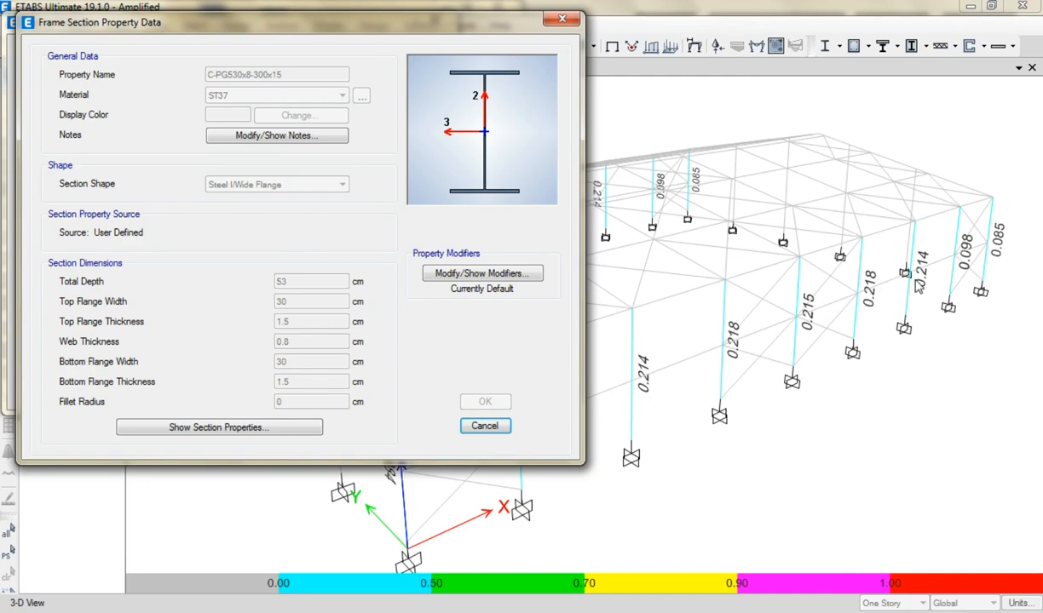
click(501, 426)
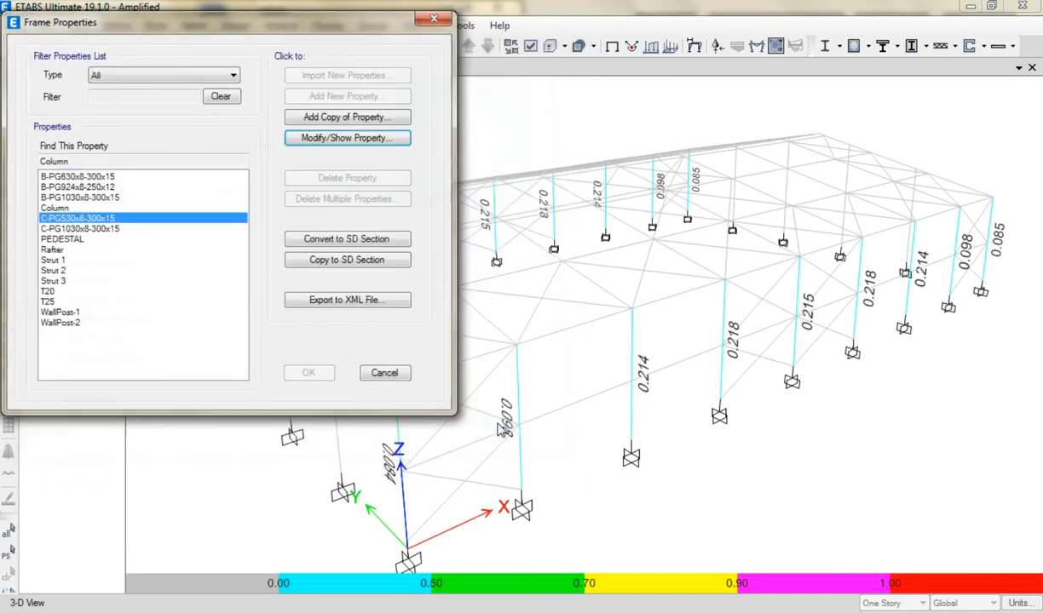
click(404, 377)
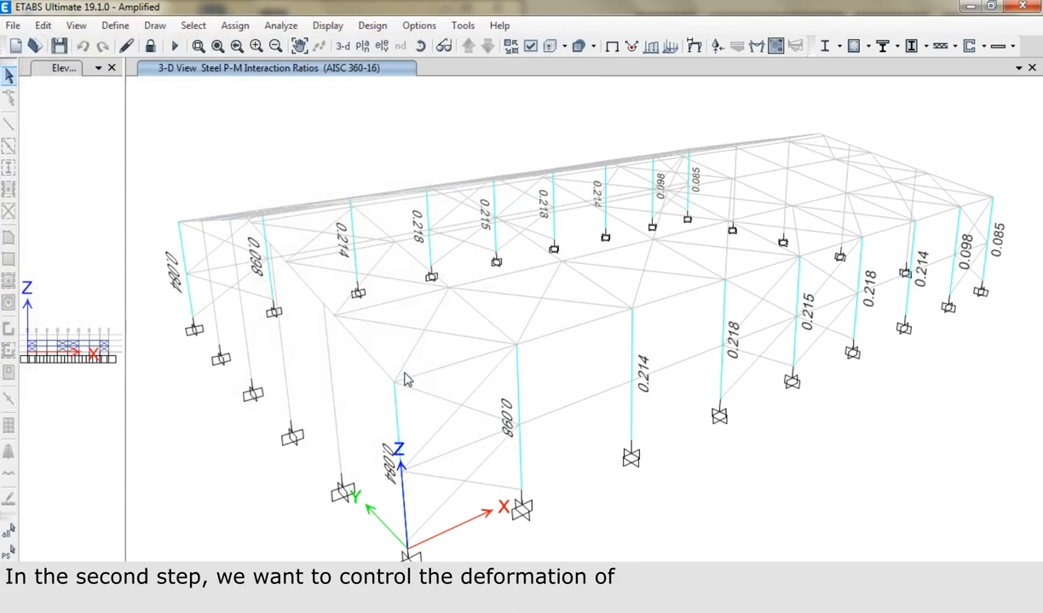
Open the model file Check Serviceabilty and set the active 3-D window to the default 3-D view
click(36, 48)
click(244, 157)
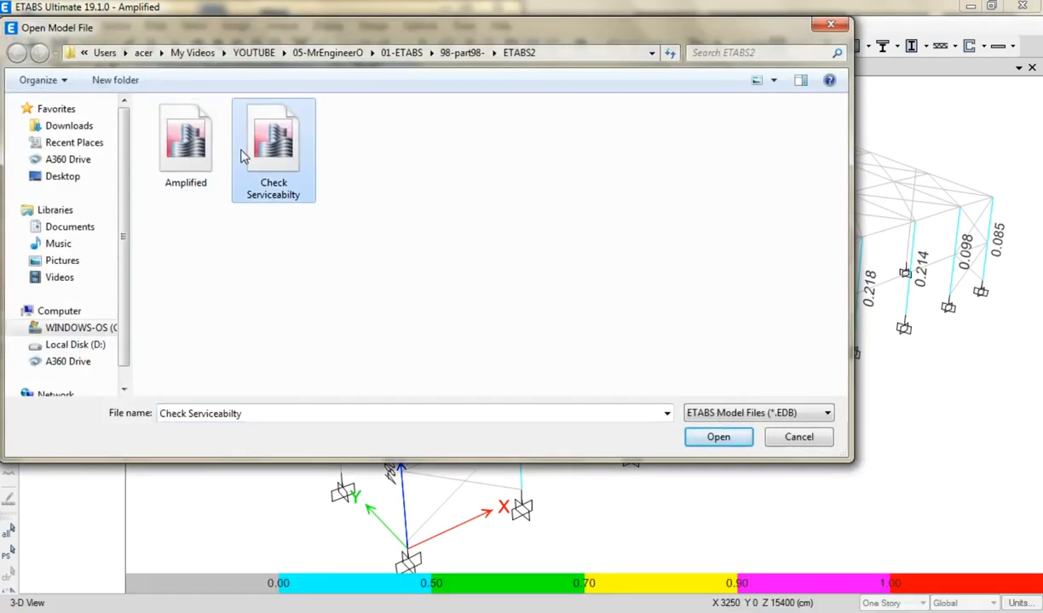
click(707, 436)
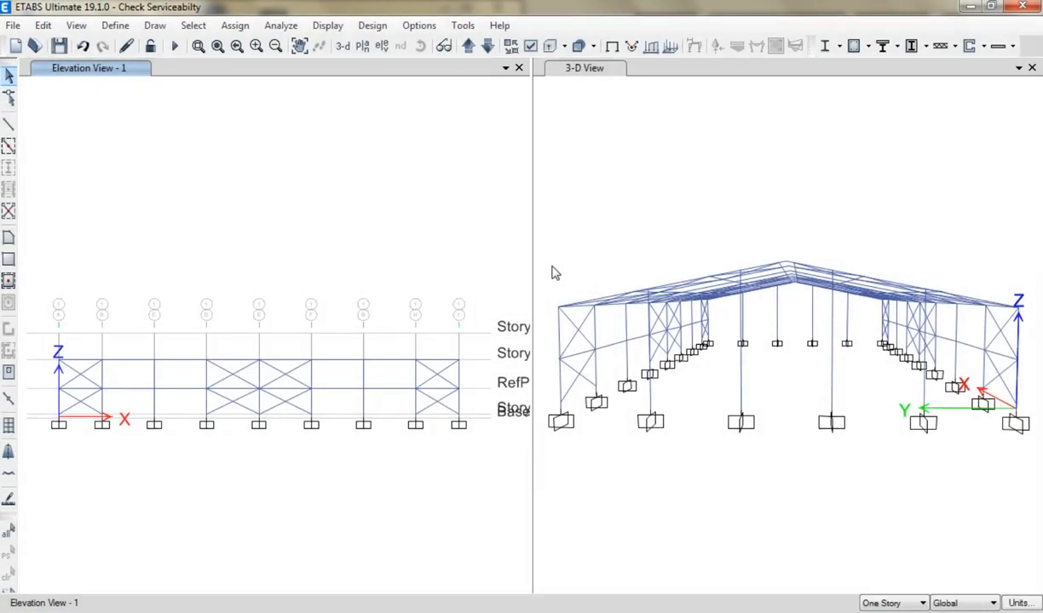
click(551, 268)
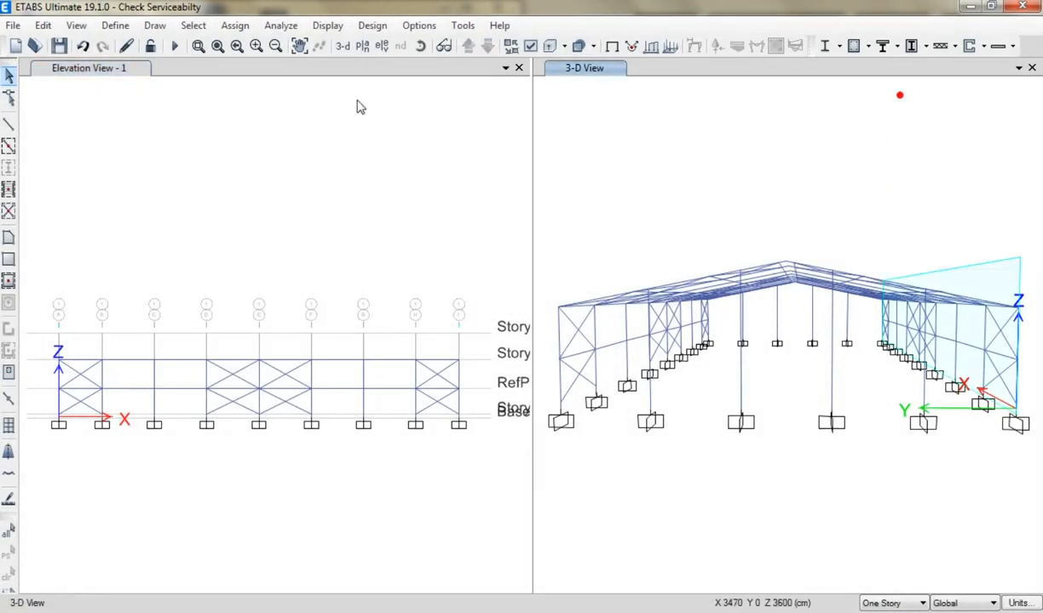
click(342, 47)
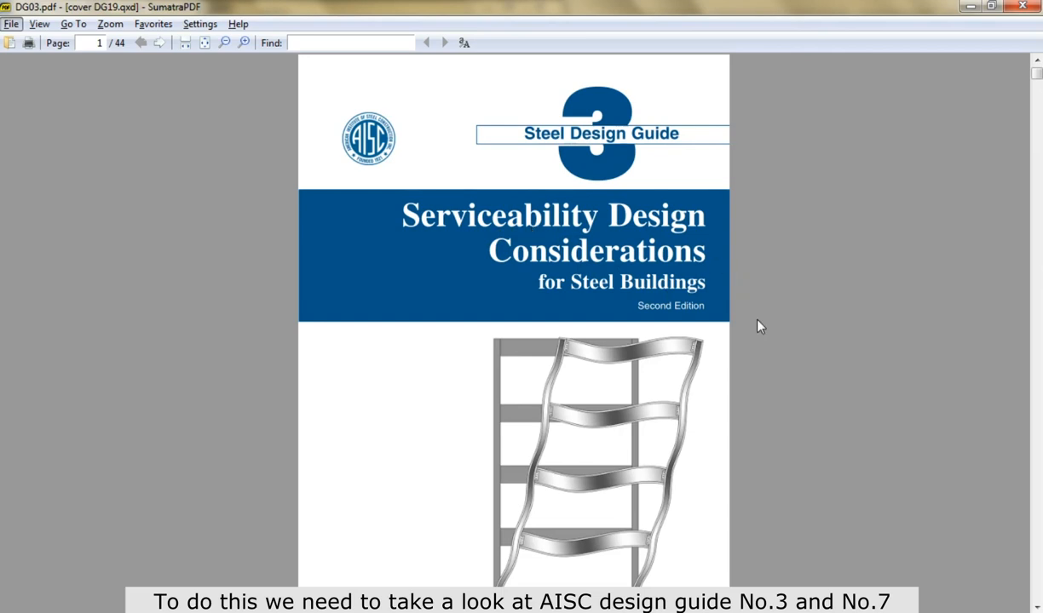
In DG03.pdf in SumatraPDF, look past the cover of the serviceability design guide and go to page 14
scroll(760, 327, down, 5)
scroll(758, 325, down, 4)
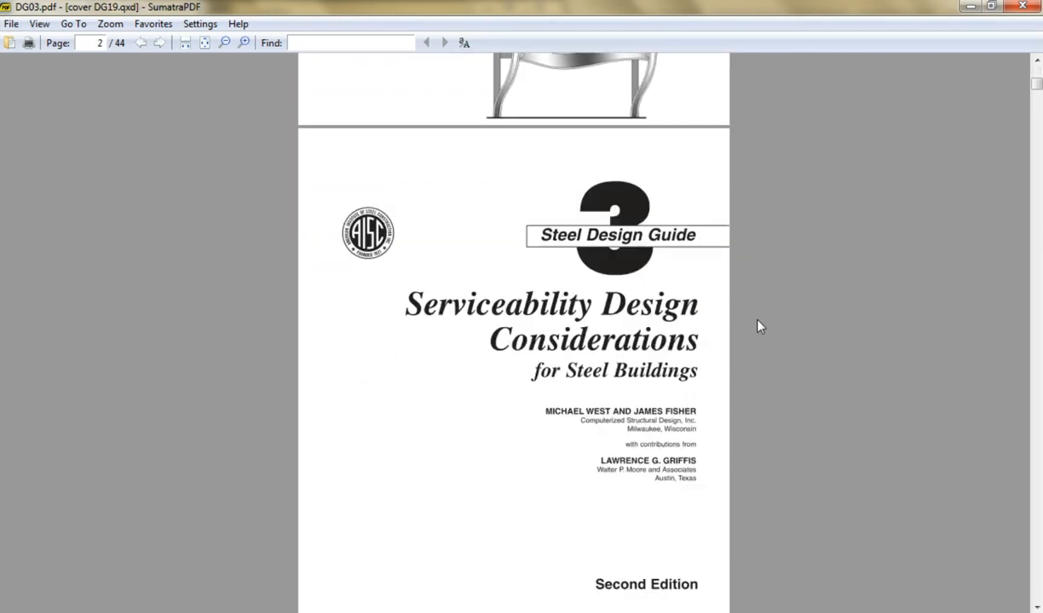
scroll(757, 326, down, 1)
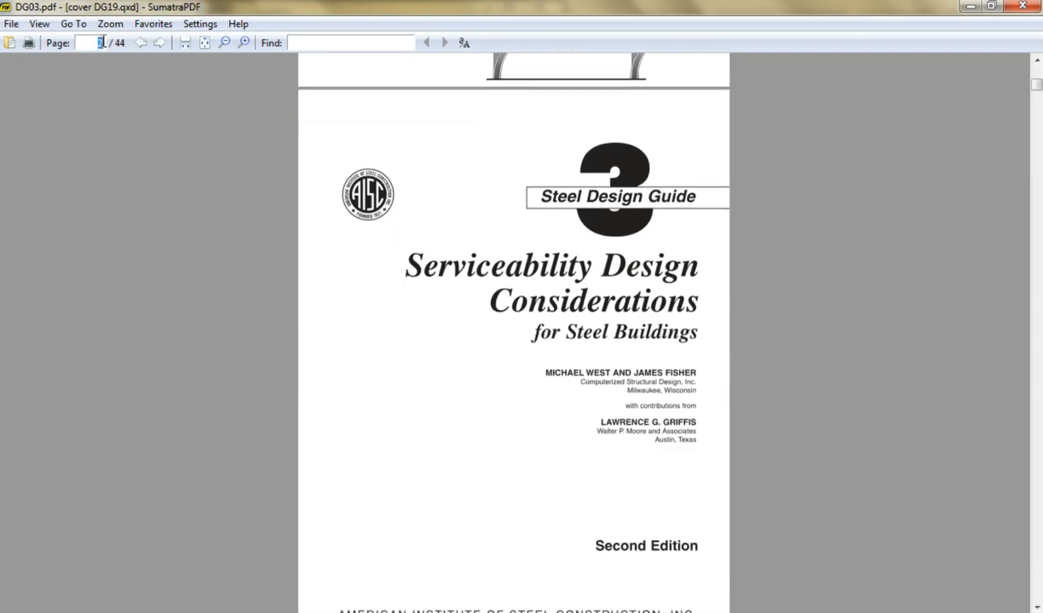
text(14)
key(Return)
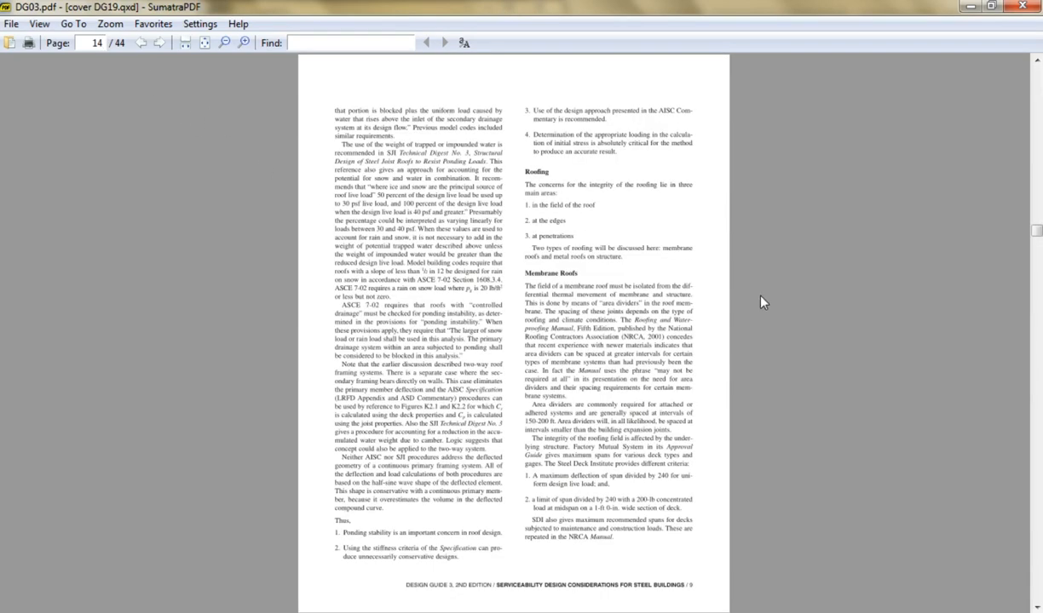
Find Table 1, Deflection Limits, adapted from IBC Table 1604.4 in the design guide and enlarge it for reading
scroll(761, 302, up, 20)
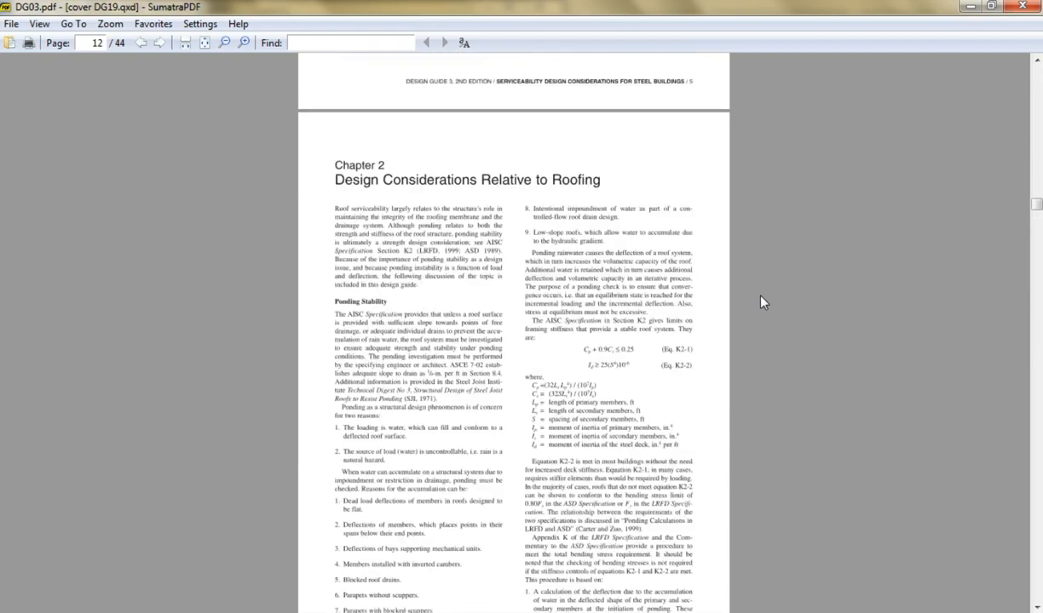
scroll(760, 296, up, 10)
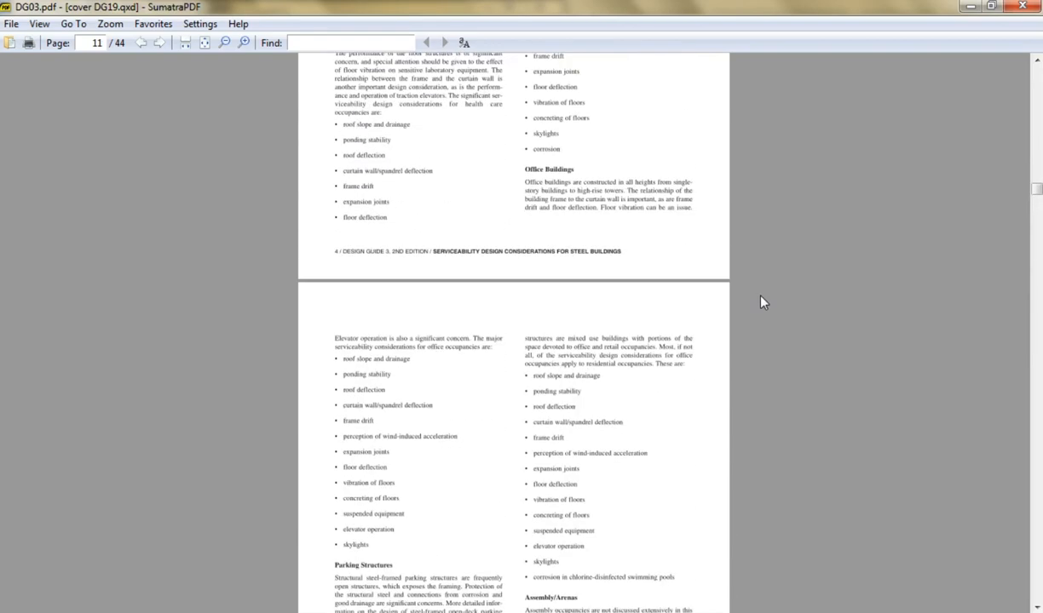
scroll(762, 303, down, 20)
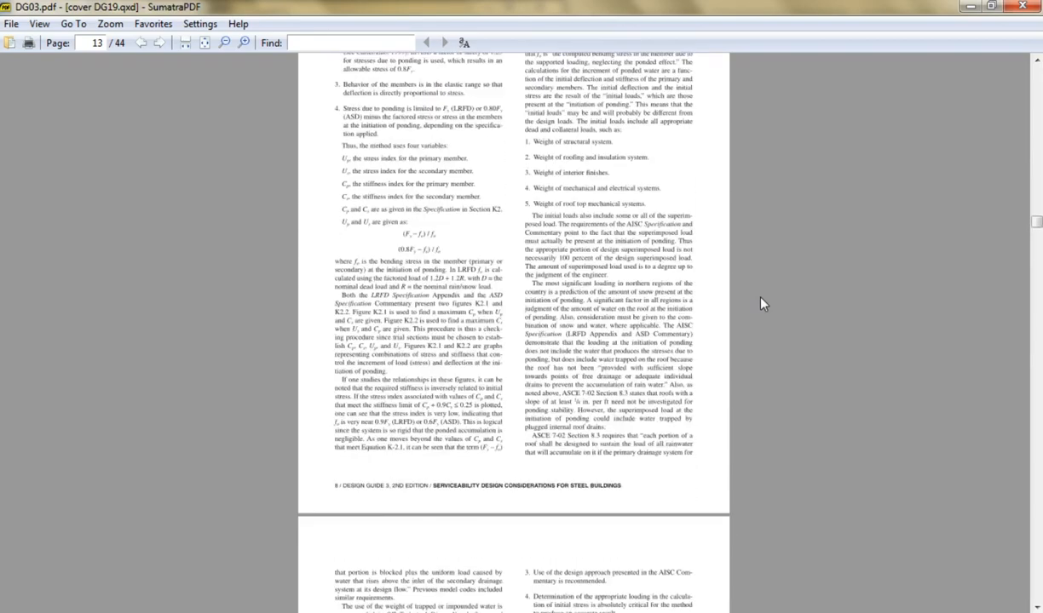
scroll(762, 305, down, 15)
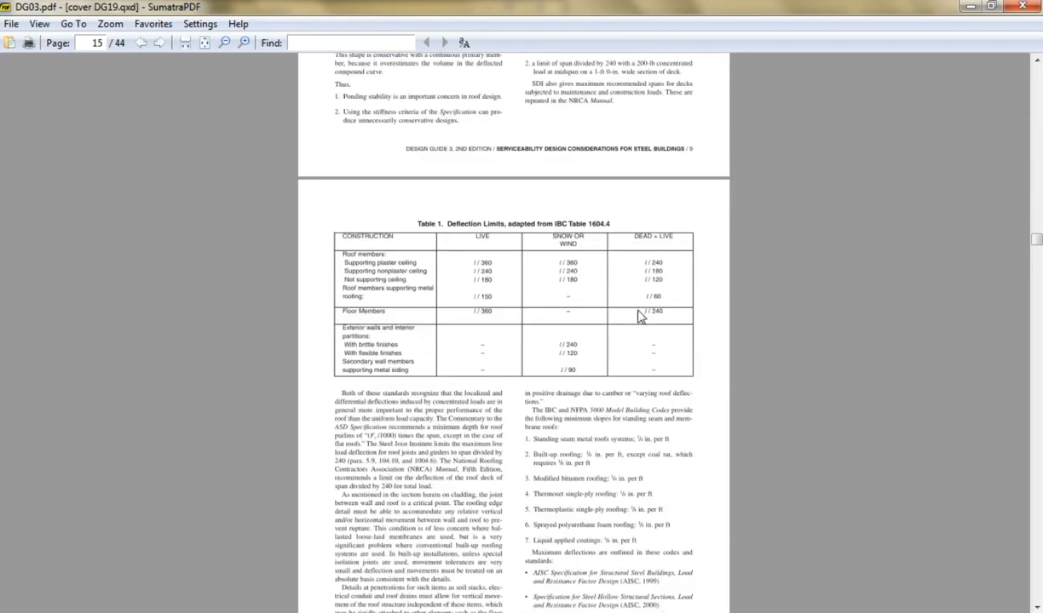
ctrl+scroll(511, 328, up, 4)
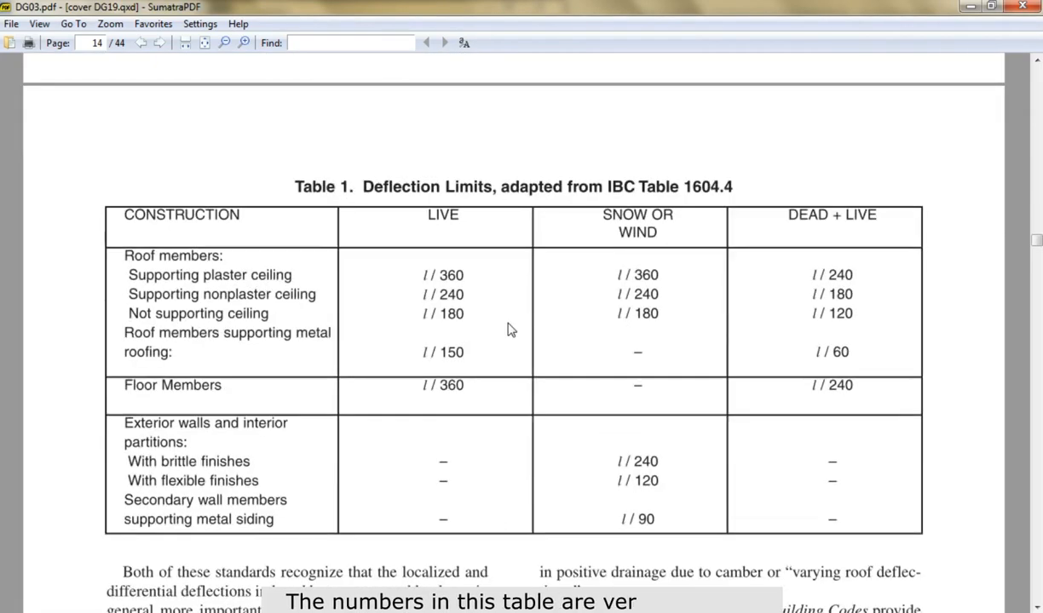
Examine the Live, Snow or Wind, and Dead + Live columns of Table 1, Deflection Limits, at fit-width zoom
key(ctrl+2)
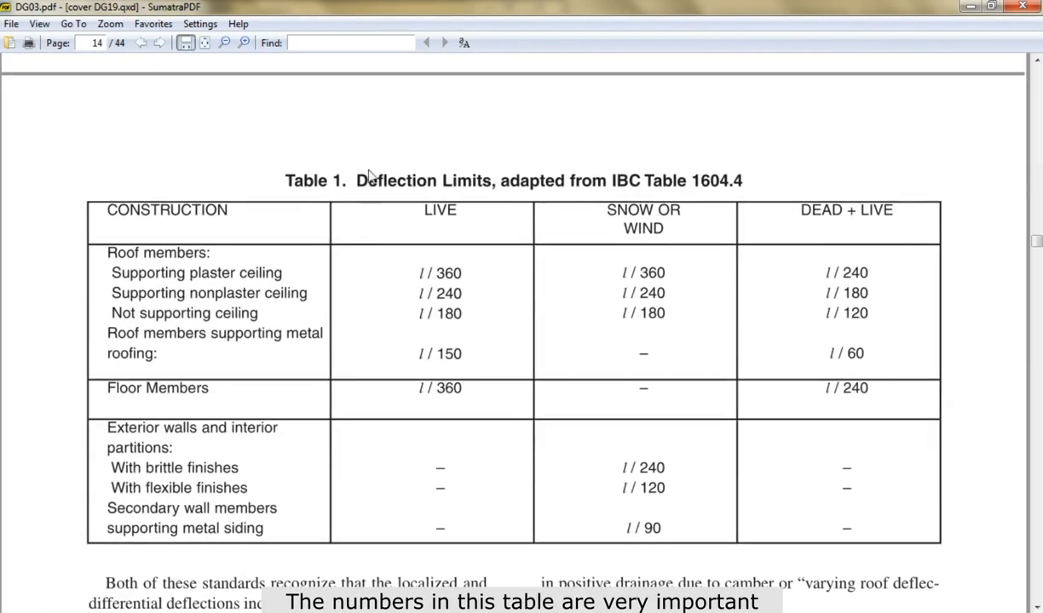
scroll(343, 149, down, 1)
drag(354, 155, 493, 155)
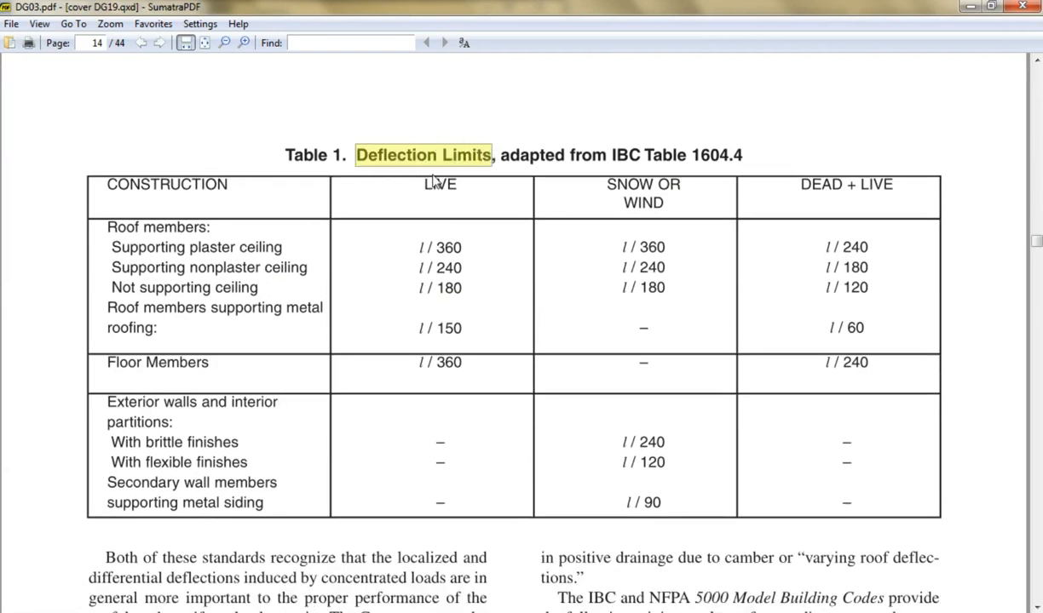
click(409, 177)
double_click(432, 183)
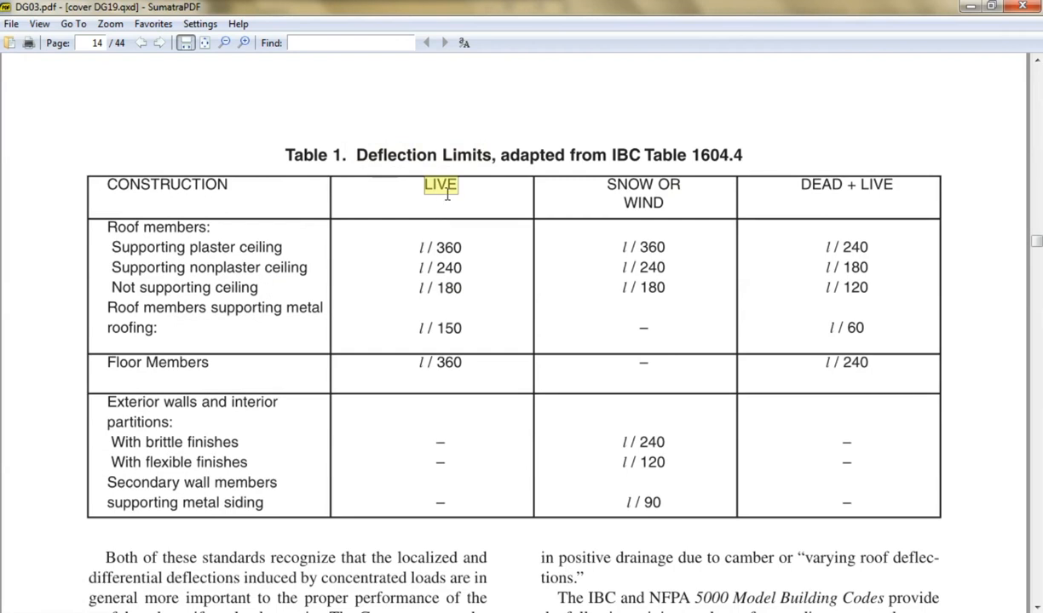
drag(608, 186, 667, 204)
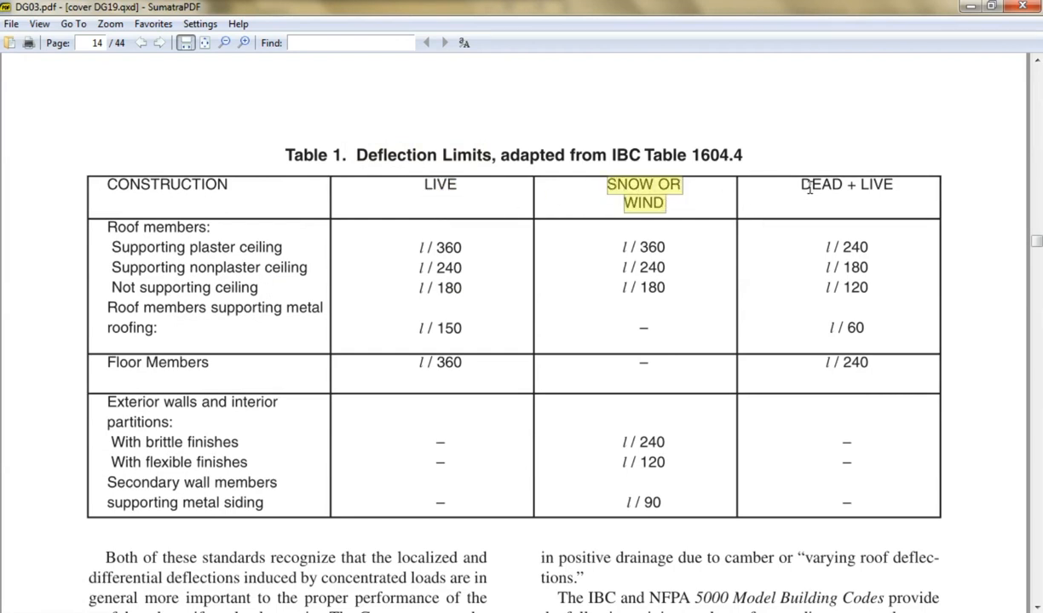
drag(802, 184, 893, 180)
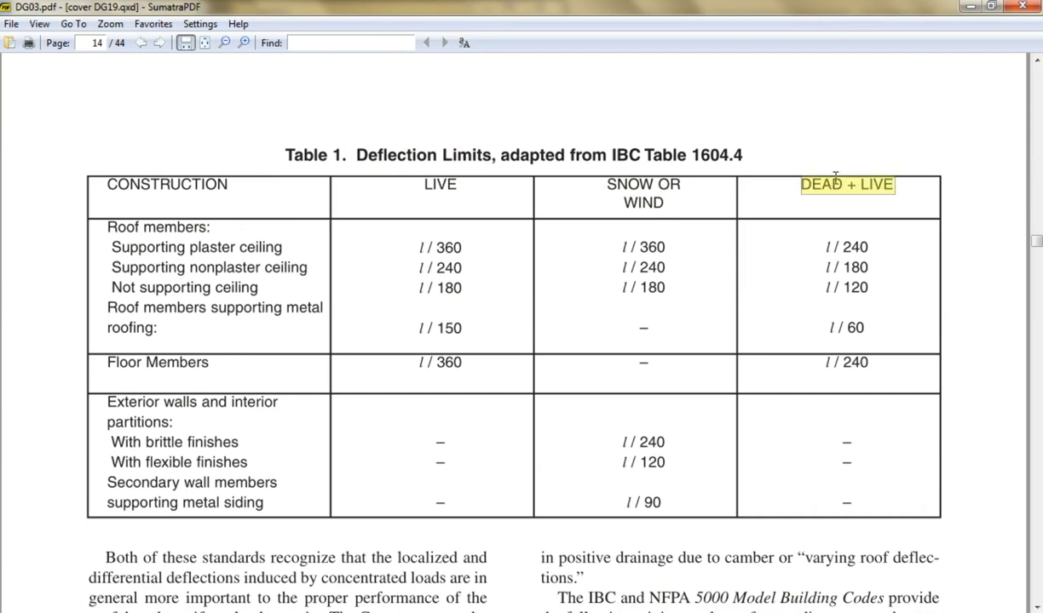
click(836, 184)
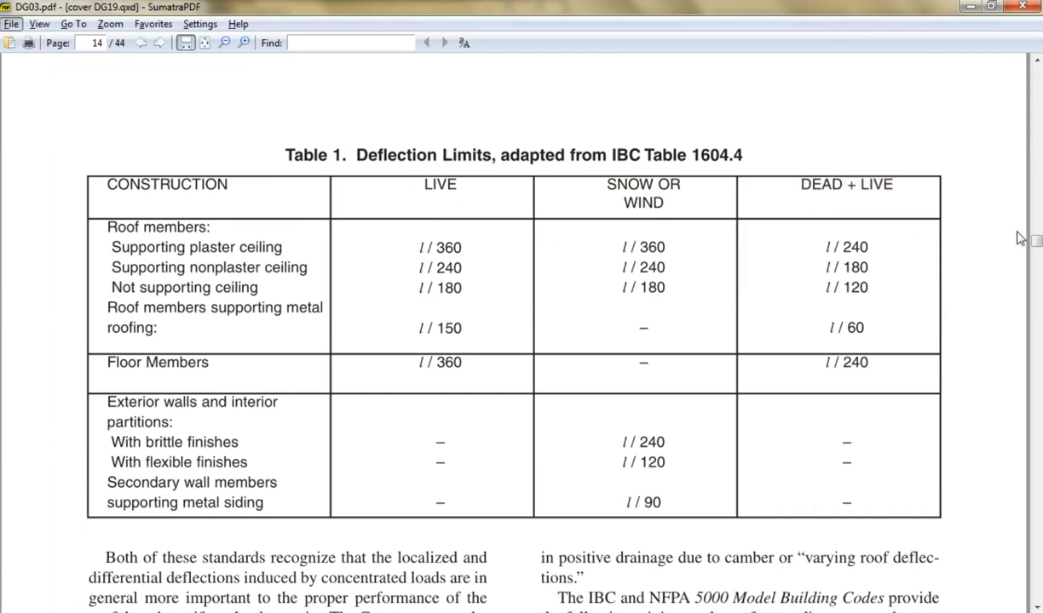
Switch to ETABS and show grid elevation A in the window displaying Elevation View - 1
key(alt+Tab)
click(410, 168)
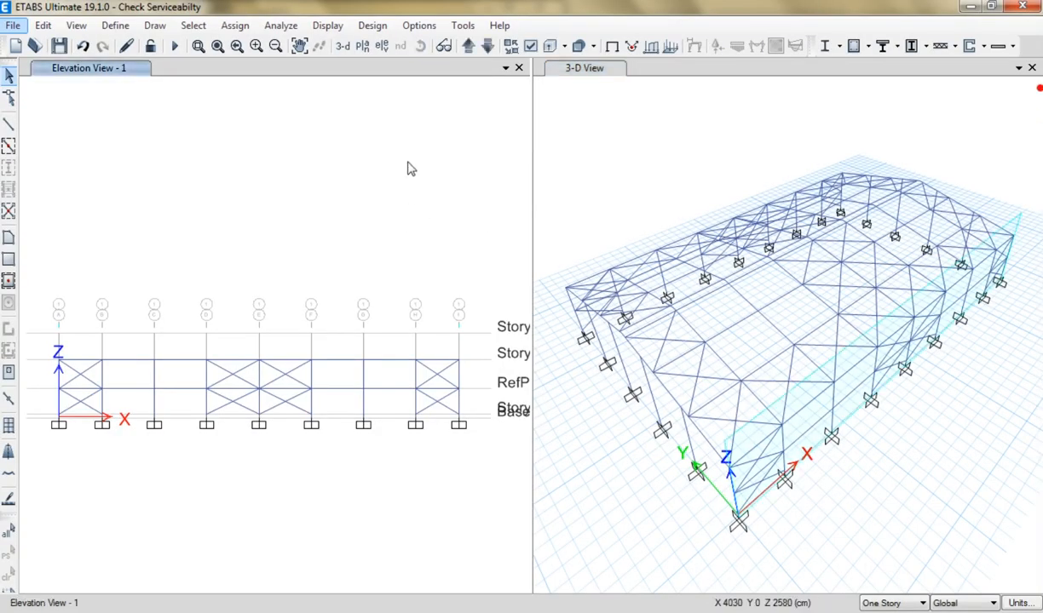
click(381, 45)
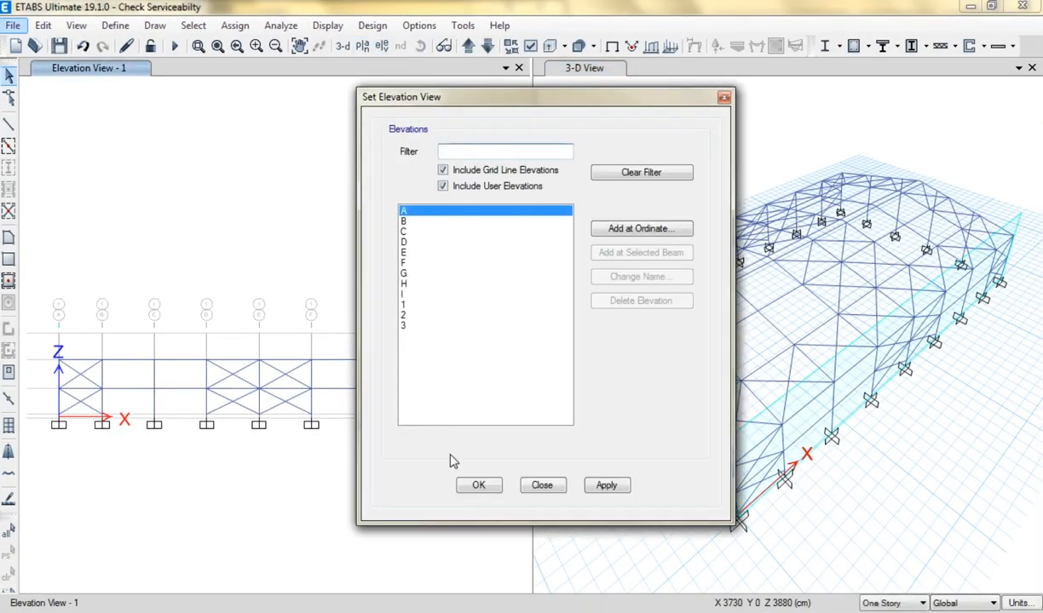
click(467, 484)
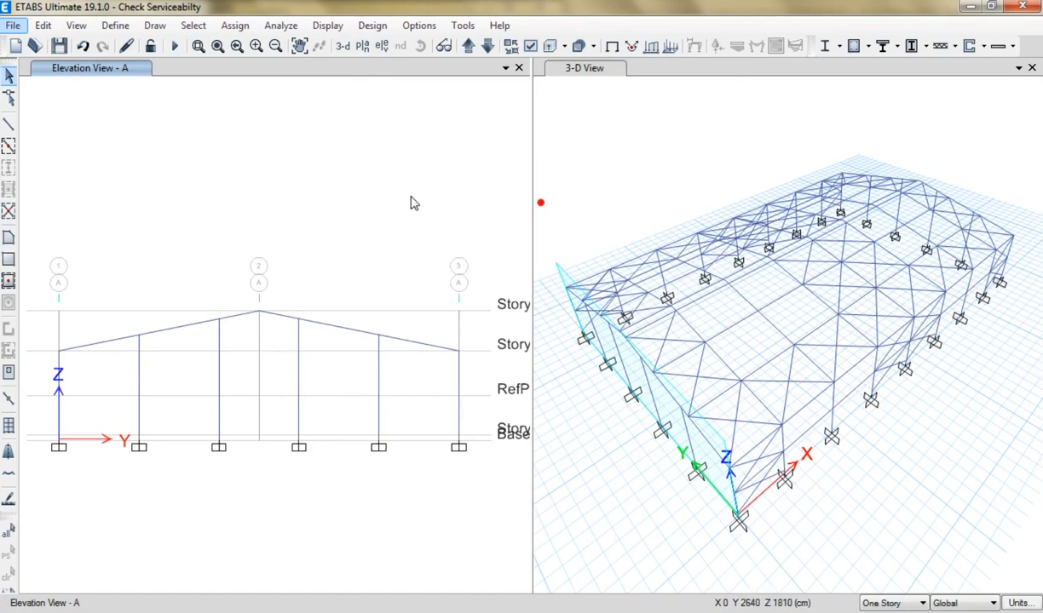
Change the Elevation View - A window to the plan view of the Base level
click(362, 46)
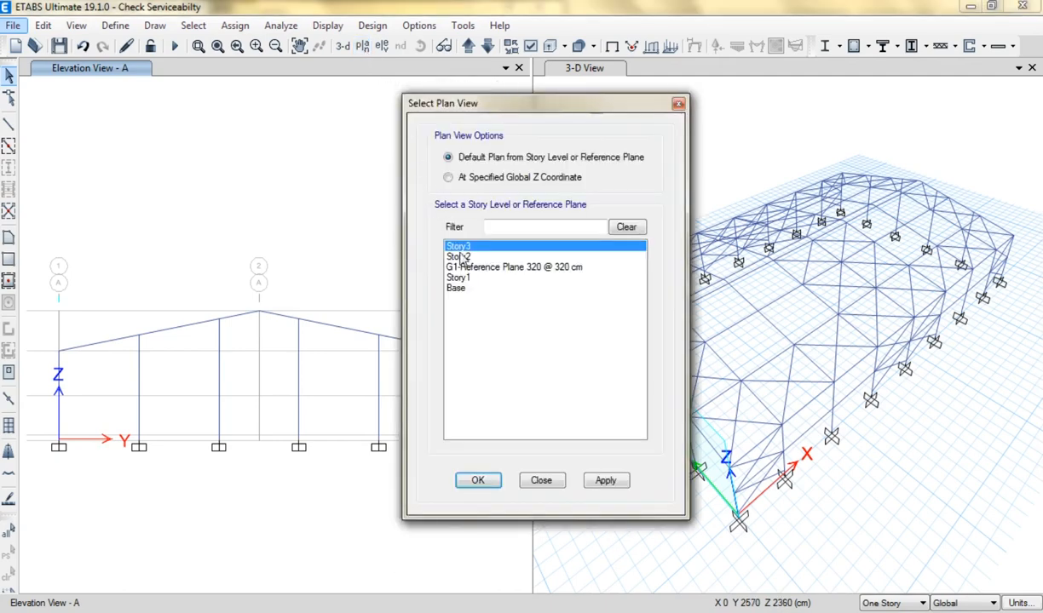
click(456, 288)
click(476, 479)
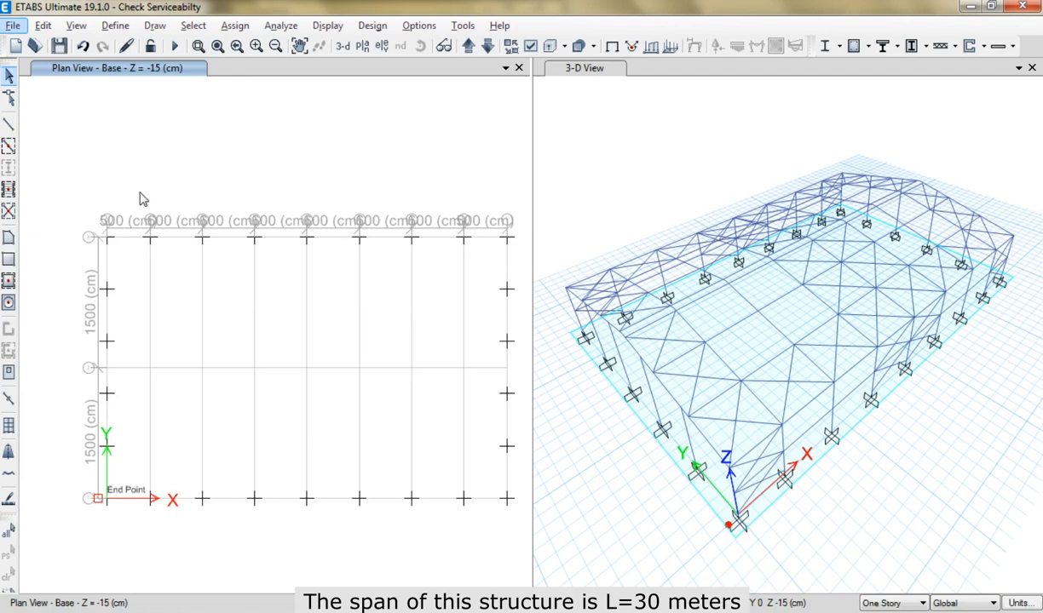
Draw a dimension line on the Base plan from grid point A-1 to A-3, offset outside the existing grid dimensions
click(154, 24)
click(175, 309)
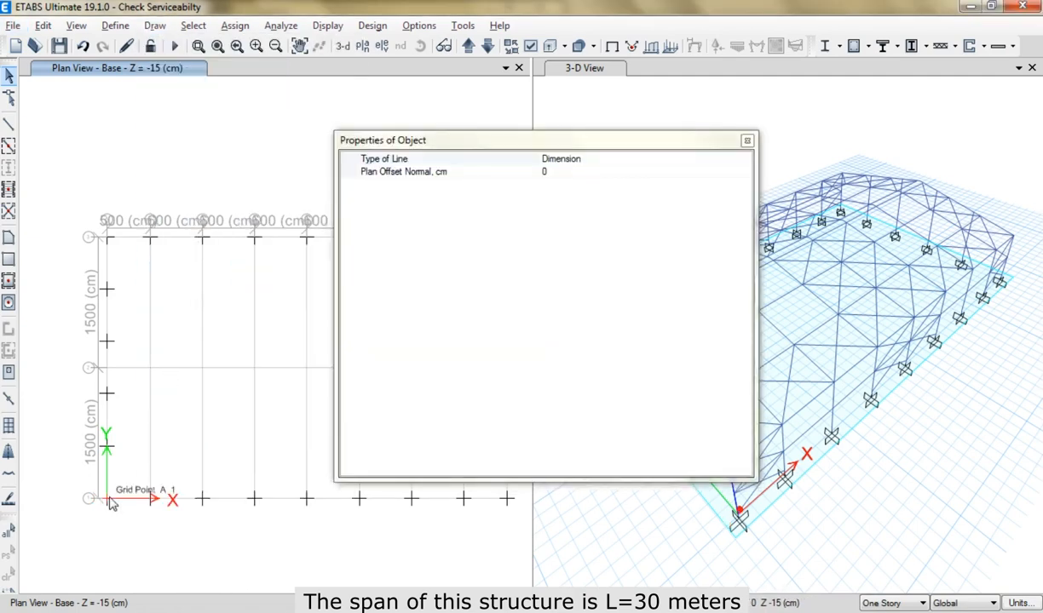
click(106, 498)
click(107, 239)
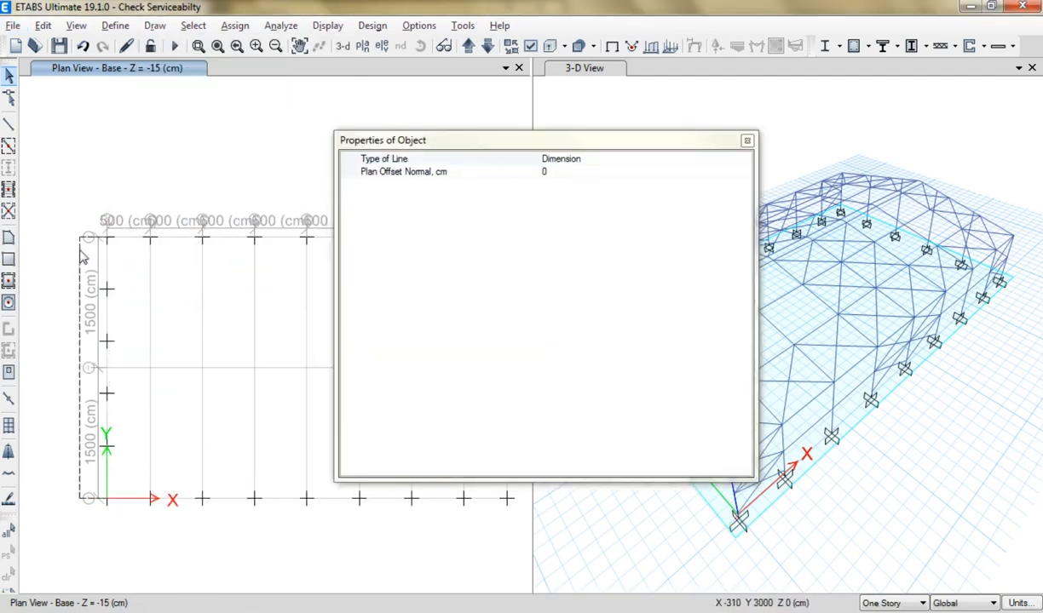
click(64, 250)
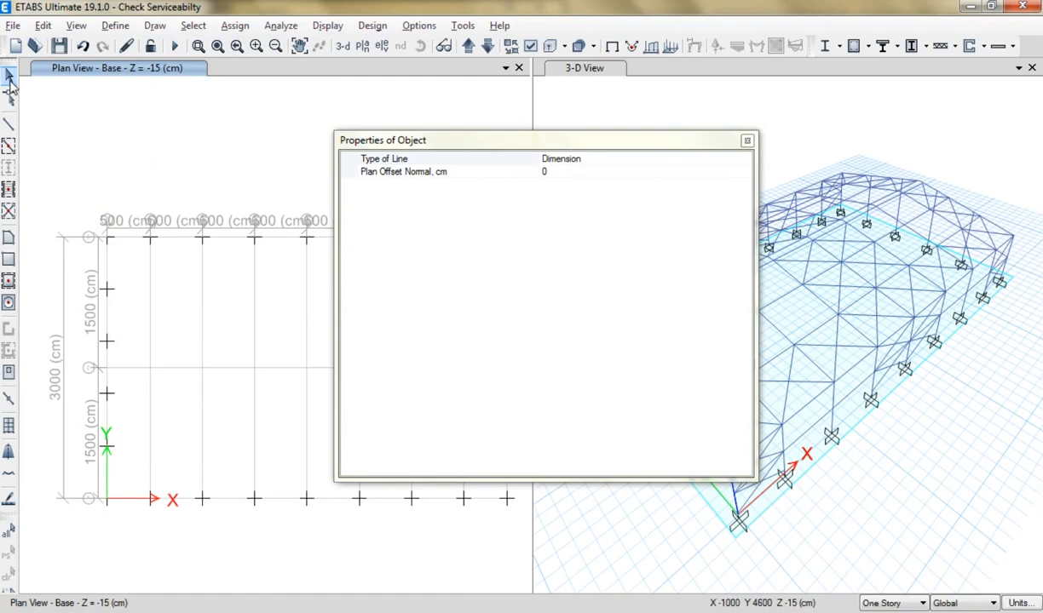
click(9, 76)
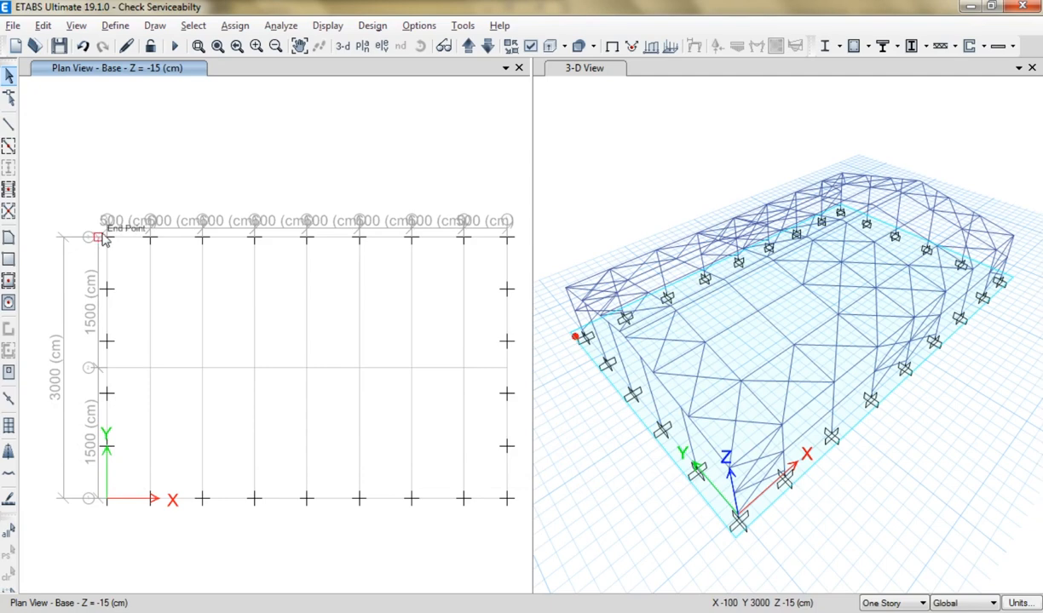
Change the 3-D view window to grid elevation A
click(600, 196)
click(382, 45)
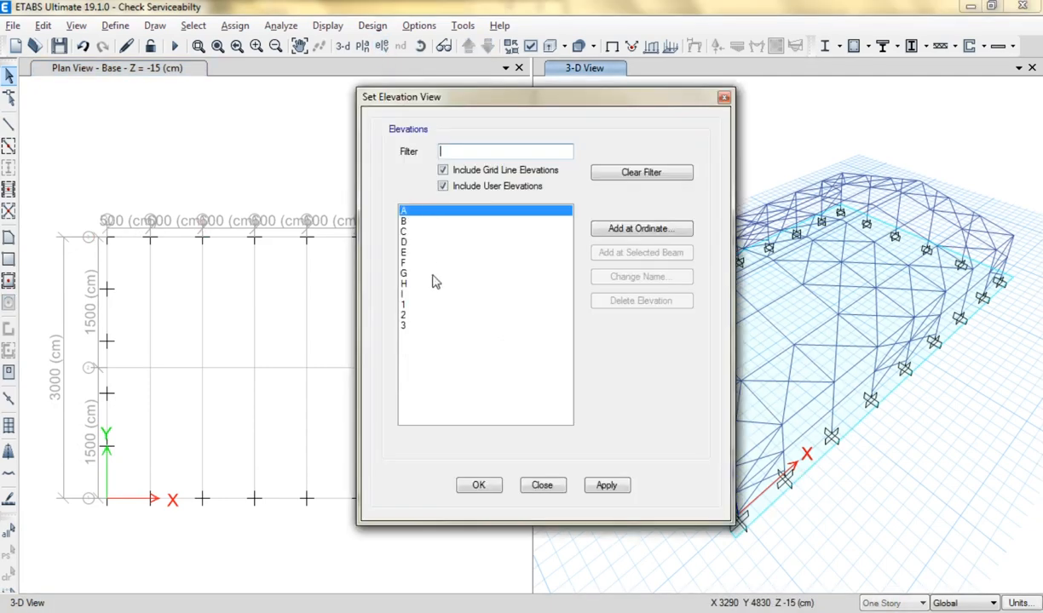
click(478, 485)
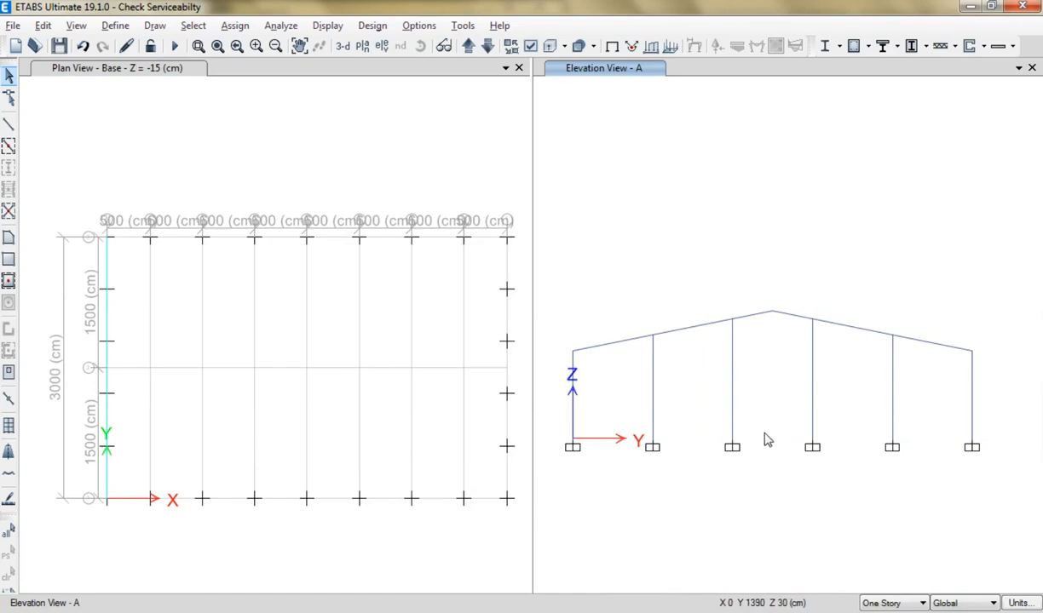
In SumatraPDF, switch to the AISC Design Guide 07 PDF and go to page 41, Chapter 9 Serviceability Criteria
key(alt+Tab)
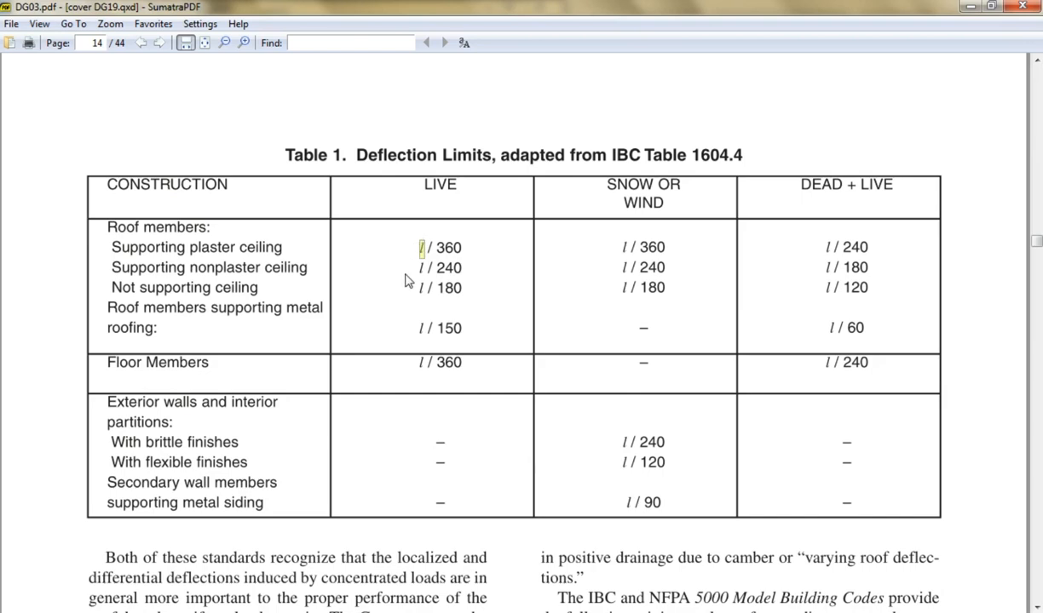
key(alt)
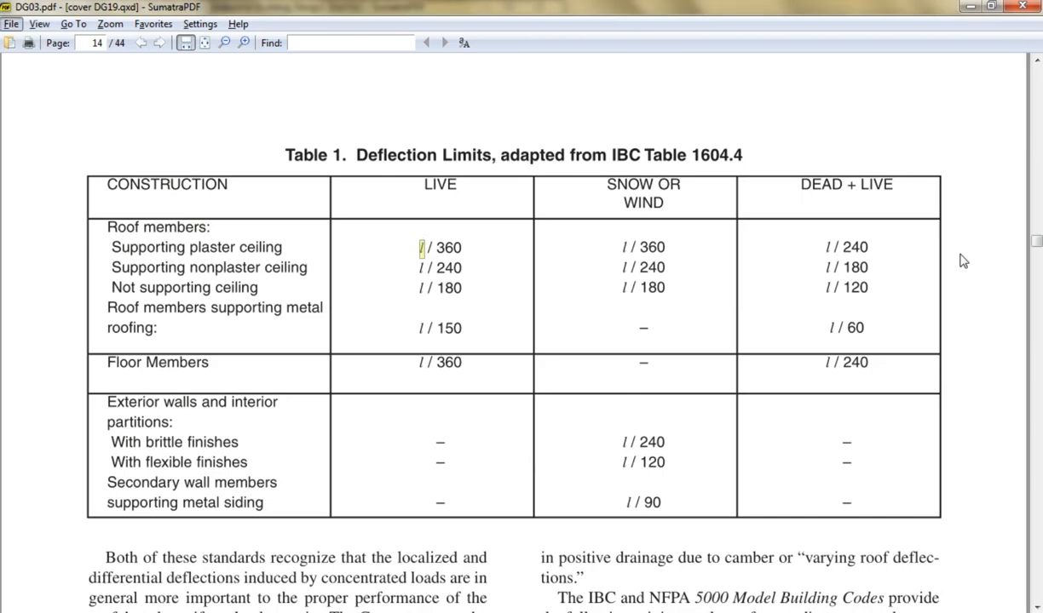
mouse_move(1036, 290)
click(980, 360)
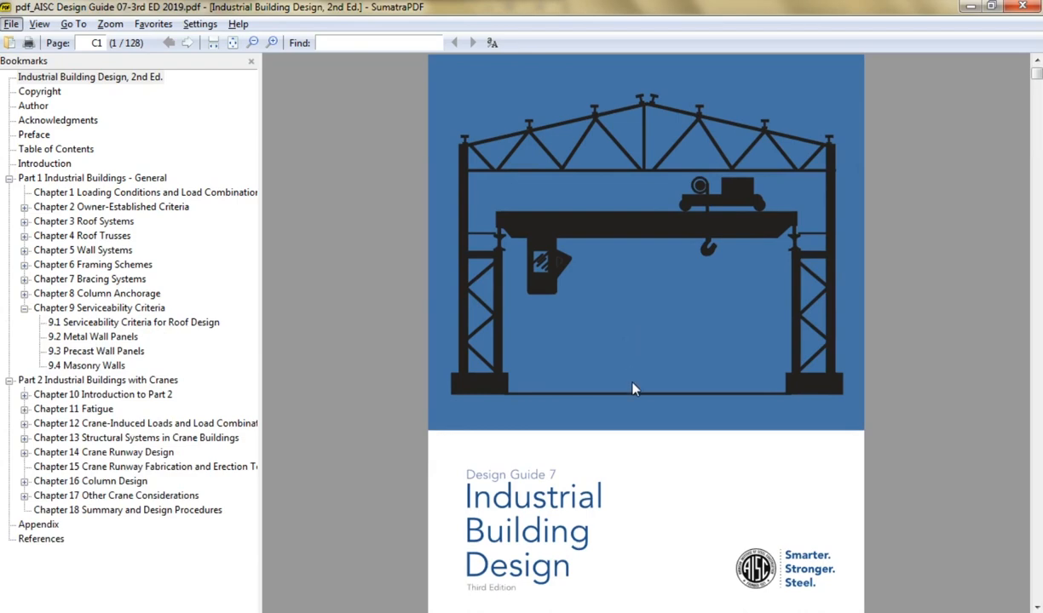
click(89, 42)
text(41)
key(Return)
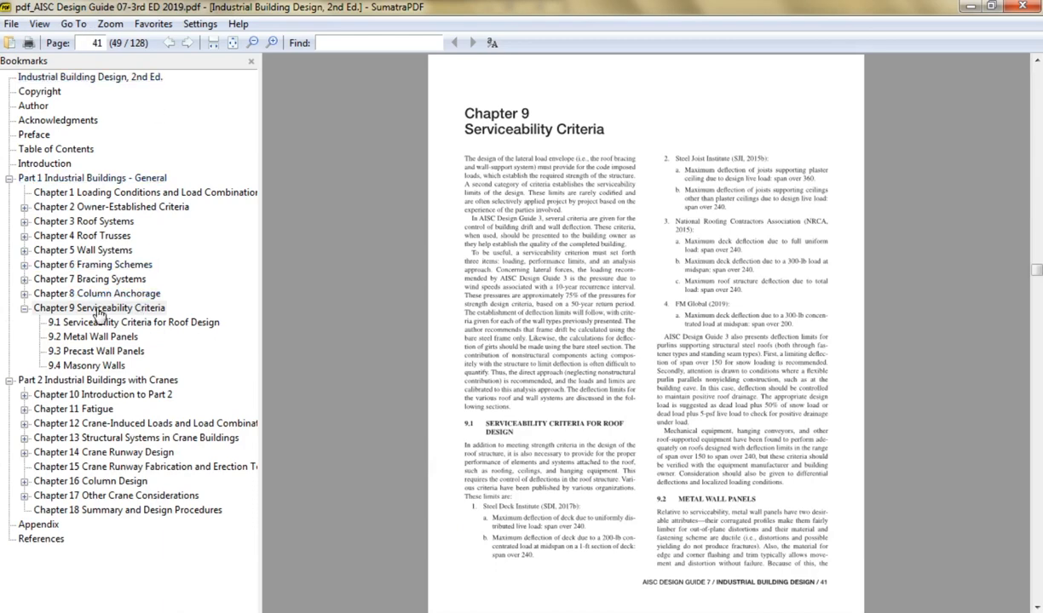
click(119, 306)
click(685, 344)
click(799, 8)
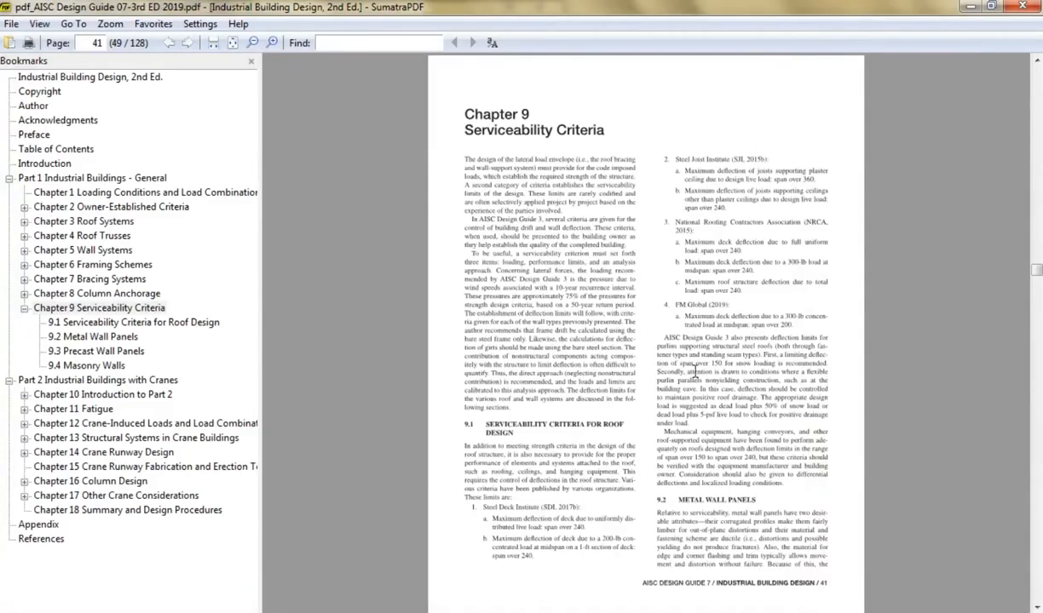
Enlarge the section 9.1 paragraphs on roof deflection limits and AISC Design Guide 3 for reading
ctrl+scroll(695, 372, up, 5)
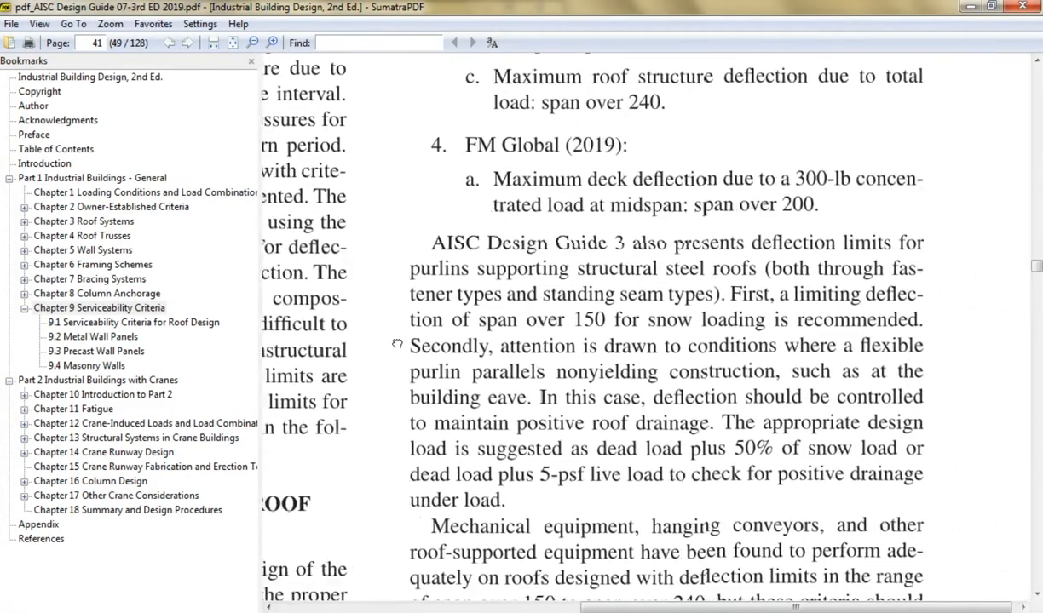
scroll(397, 344, down, 1)
ctrl+scroll(426, 207, down, 1)
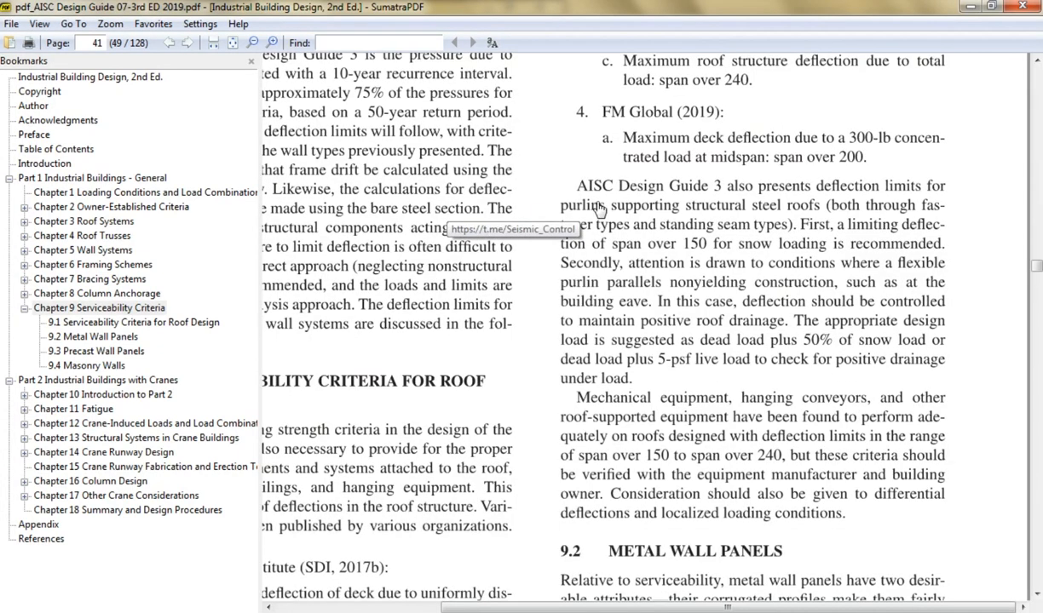
scroll(596, 213, up, 3)
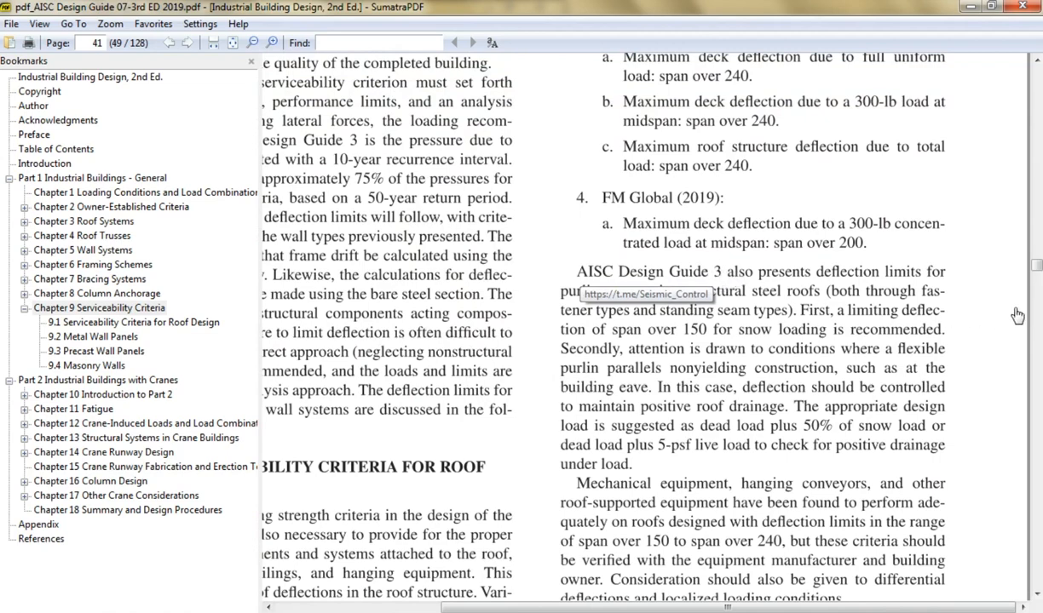
Return to DG03.pdf and mark the Design Guide 3 name in the page footer above Table 1
mouse_move(1016, 316)
click(946, 247)
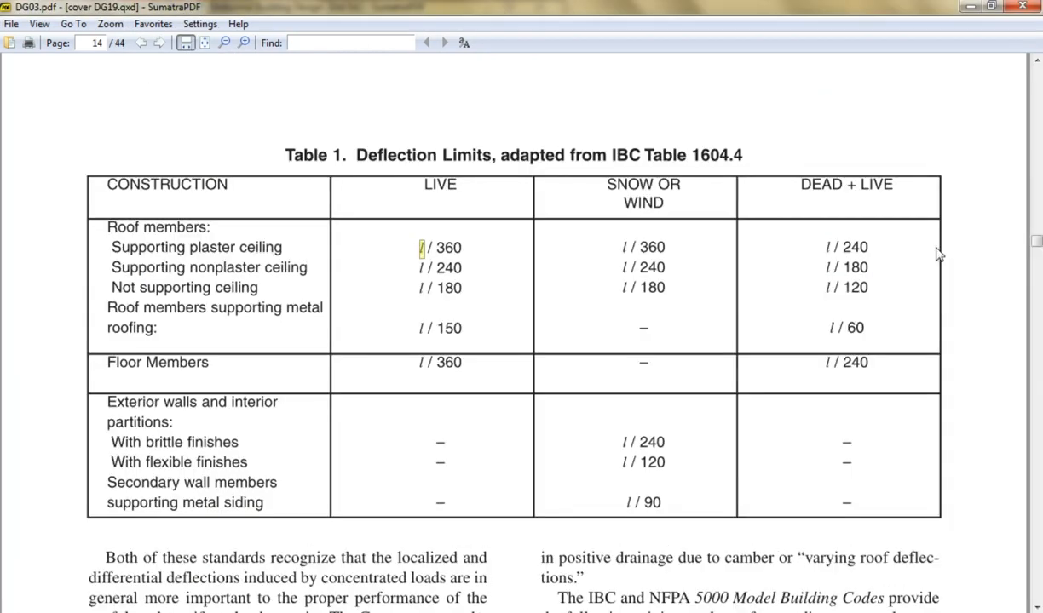
scroll(929, 258, up, 1)
ctrl+scroll(920, 263, down, 1)
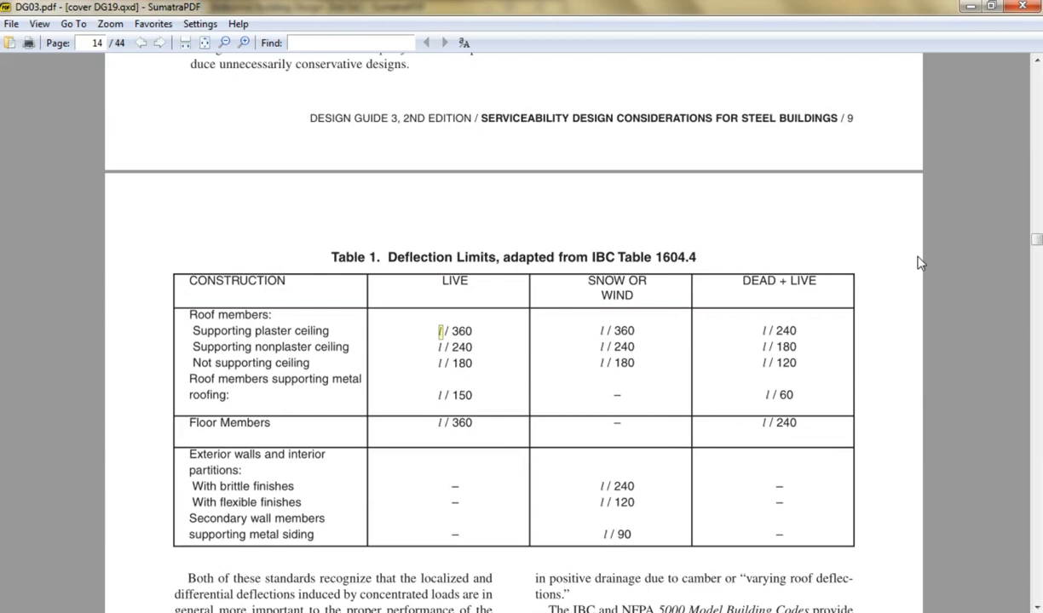
drag(311, 117, 386, 118)
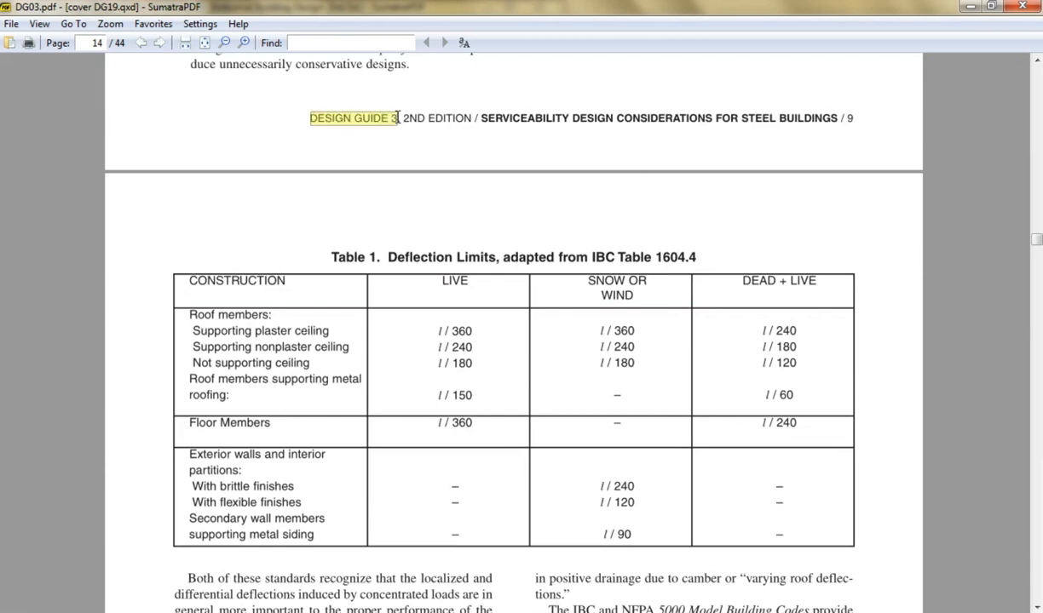
click(503, 252)
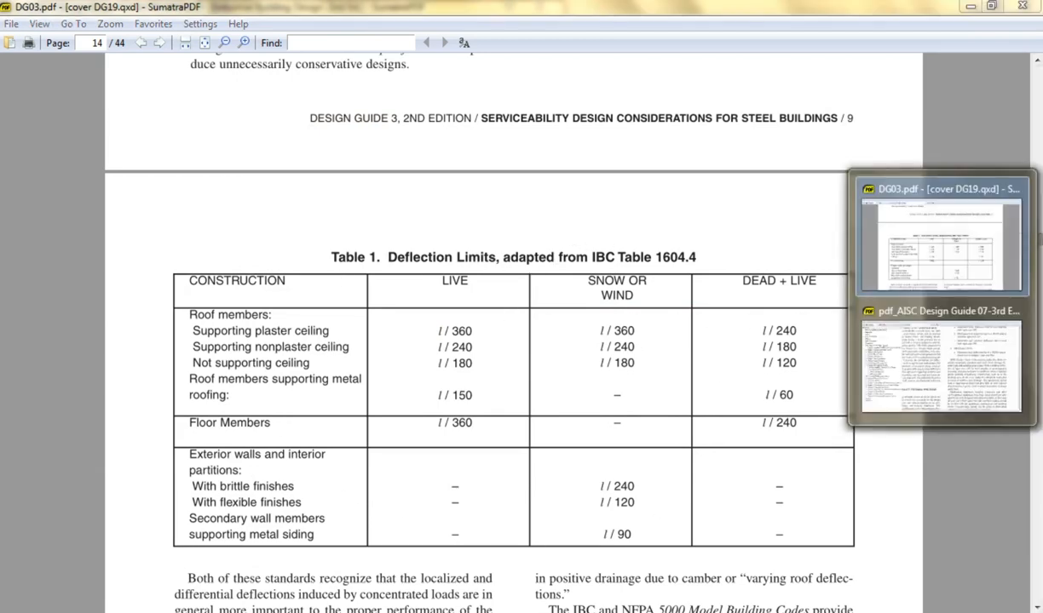
Return to Design Guide 07 and examine the deflection limit range for roofs with mechanical equipment and hanging conveyors in section 9.1
click(924, 350)
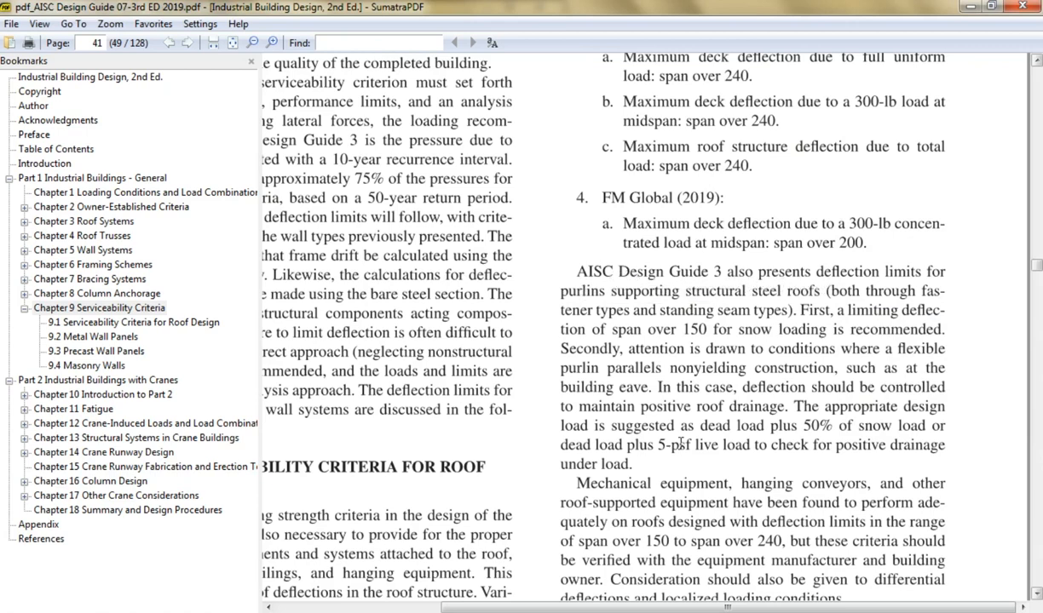
drag(580, 483, 870, 484)
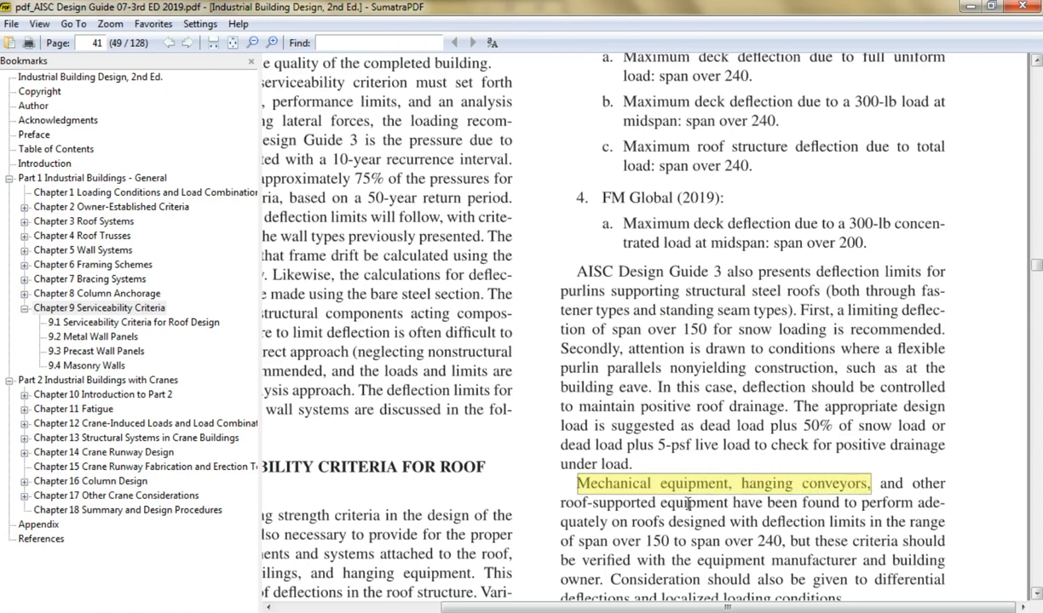
drag(594, 503, 910, 503)
scroll(895, 499, down, 2)
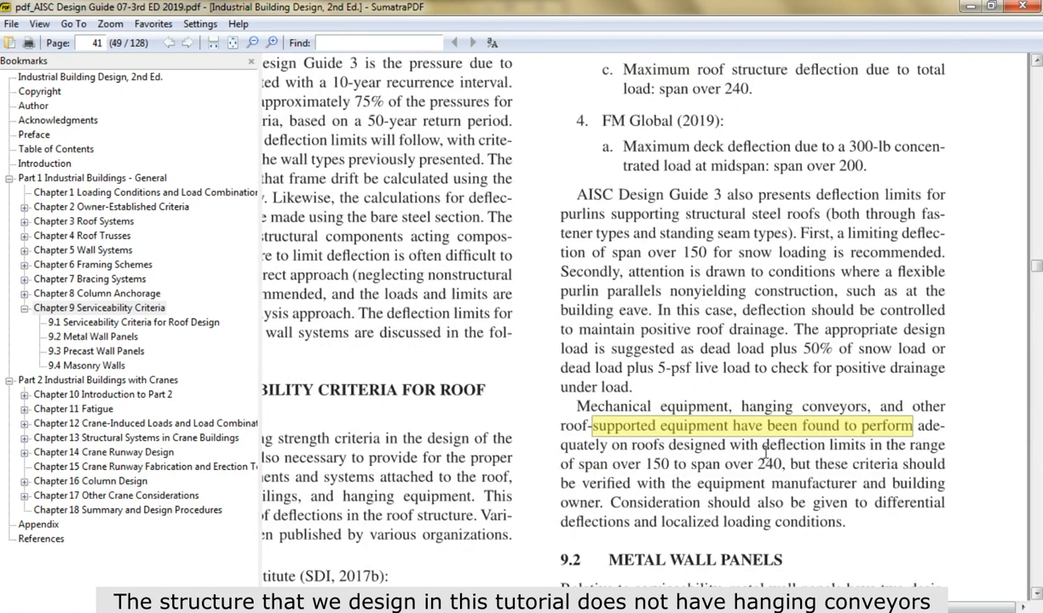
drag(670, 447, 941, 447)
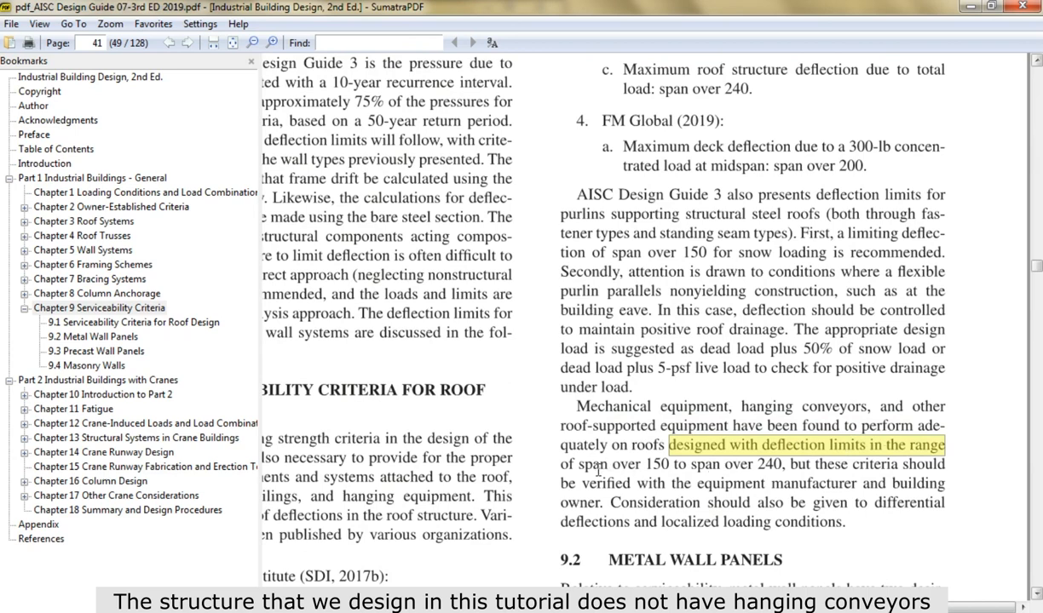
drag(563, 464, 782, 465)
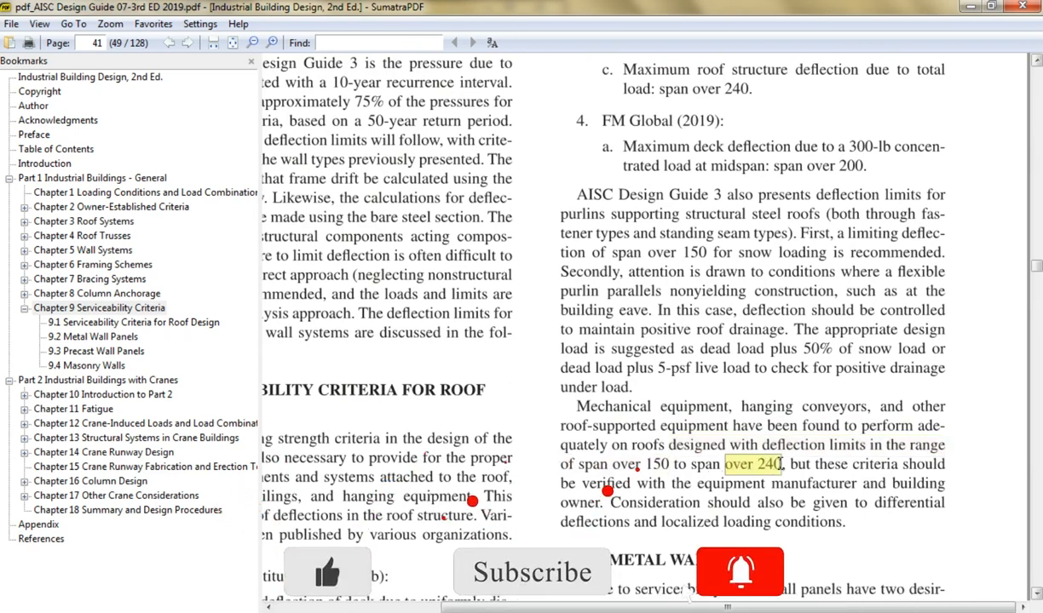
drag(646, 464, 672, 464)
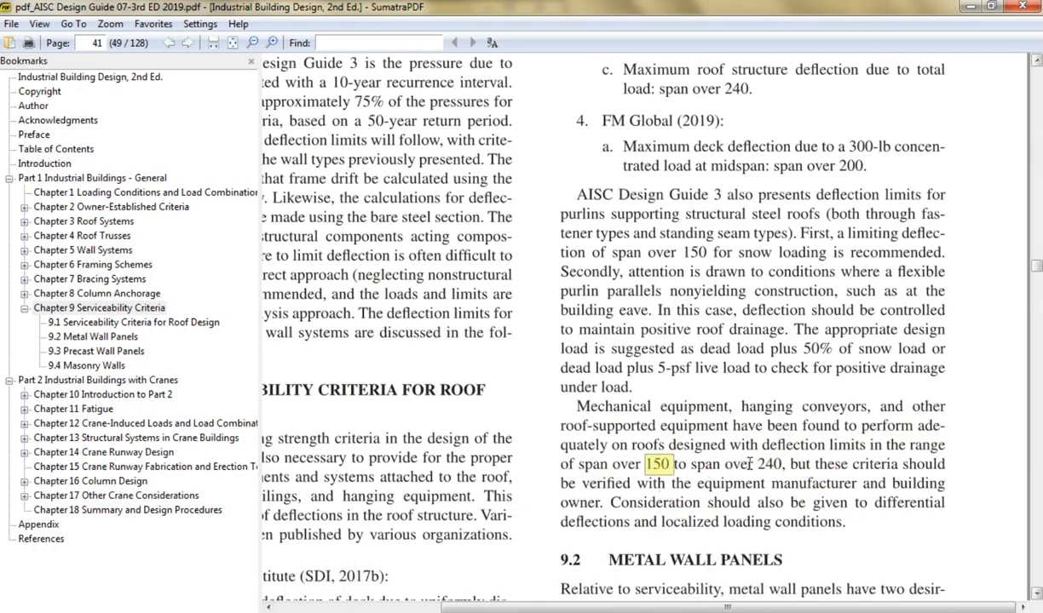
Mark the span over 150 and span over 240 limits in section 9.1's paragraph on mechanical equipment and hanging conveyors
drag(749, 464, 783, 463)
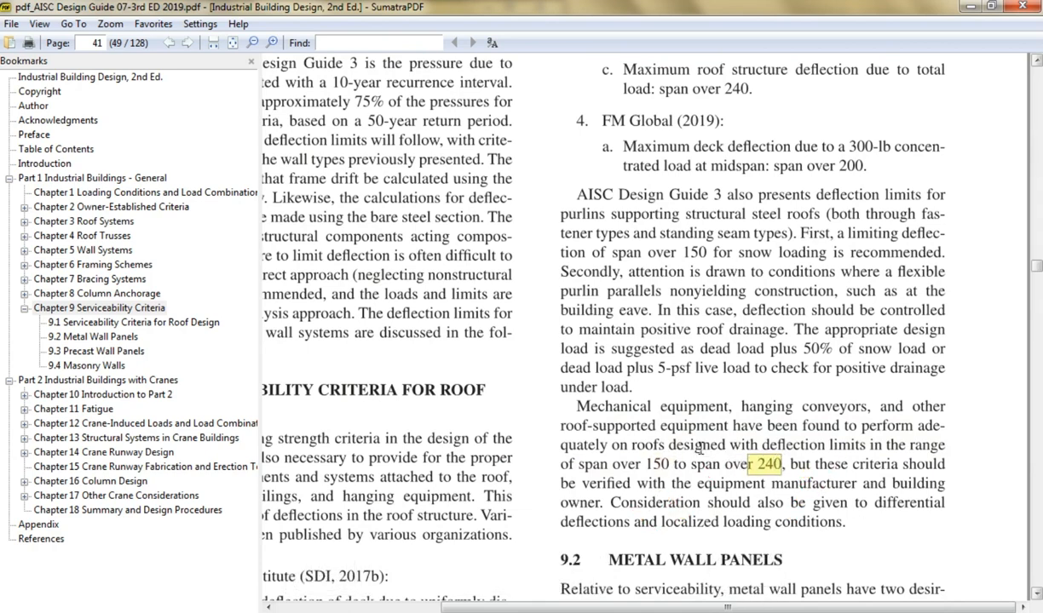
click(698, 450)
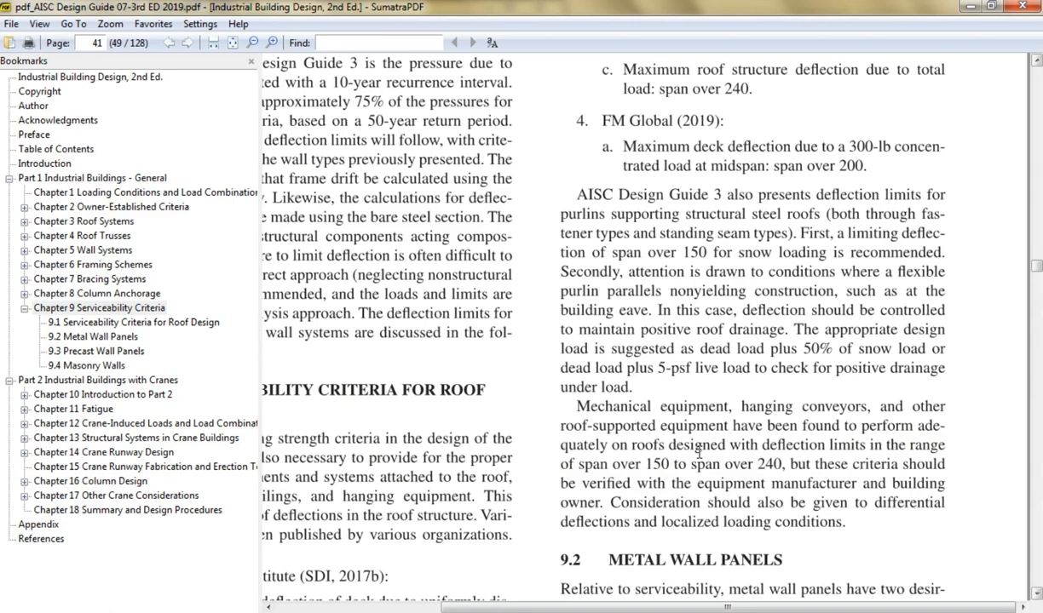
key(alt)
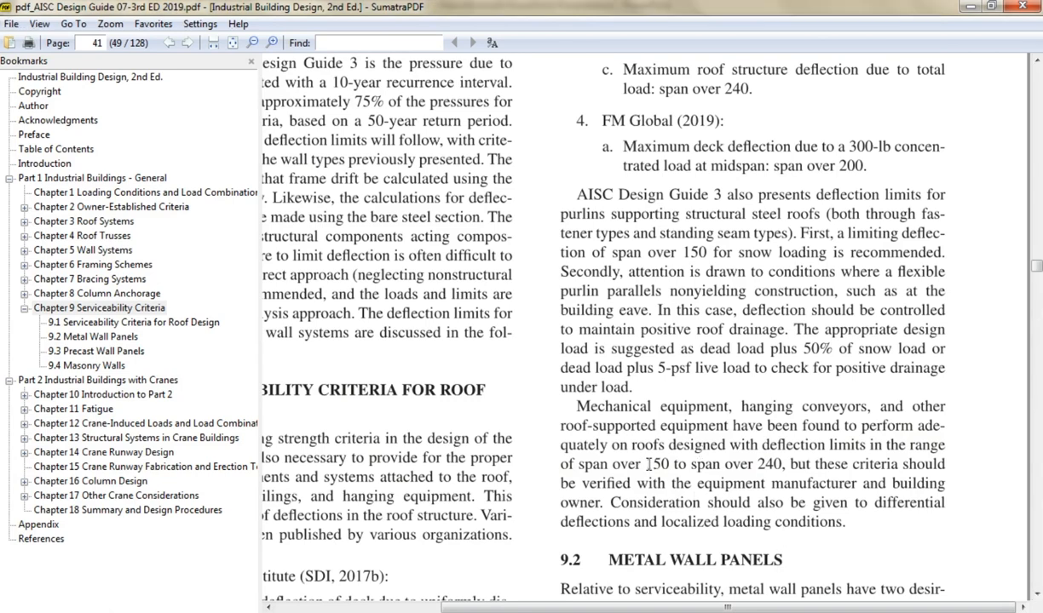
double_click(665, 465)
double_click(780, 464)
double_click(680, 466)
Switch to ETABS and review the steel frame design preferences for AISC 360-16
key(alt+Tab)
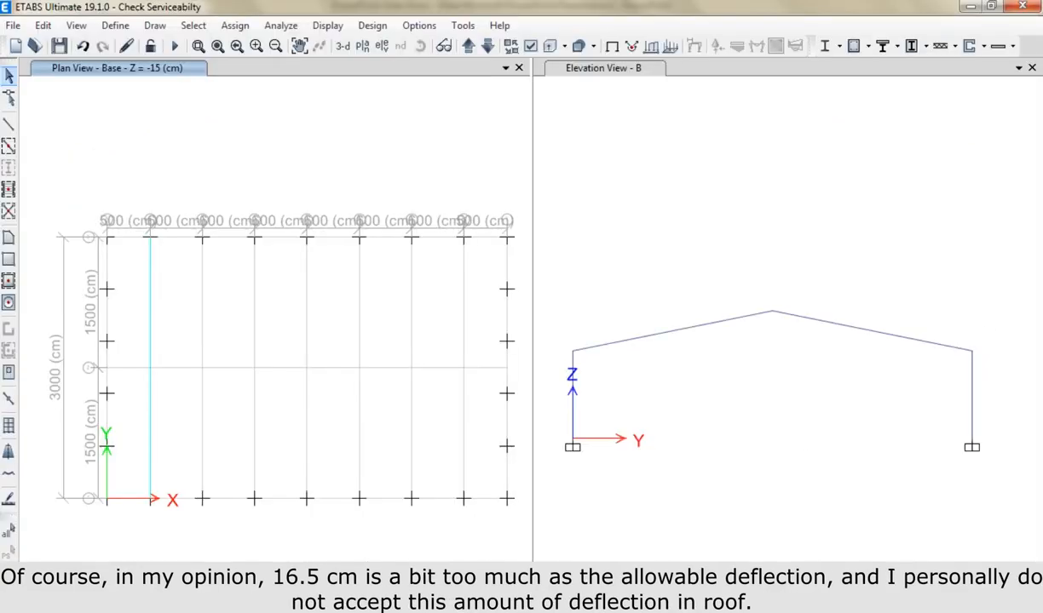
click(755, 232)
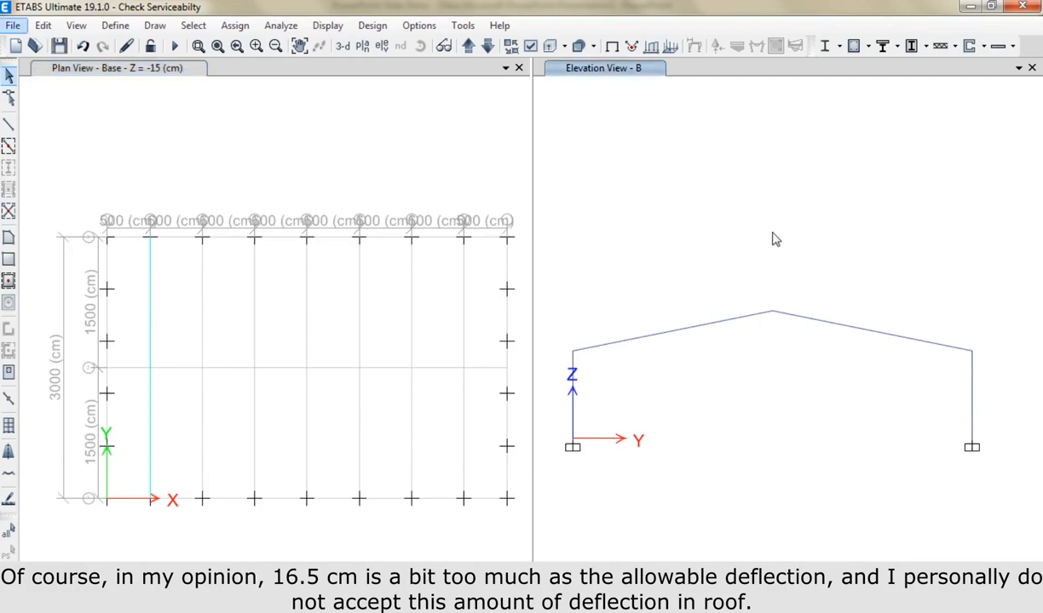
click(840, 47)
click(844, 66)
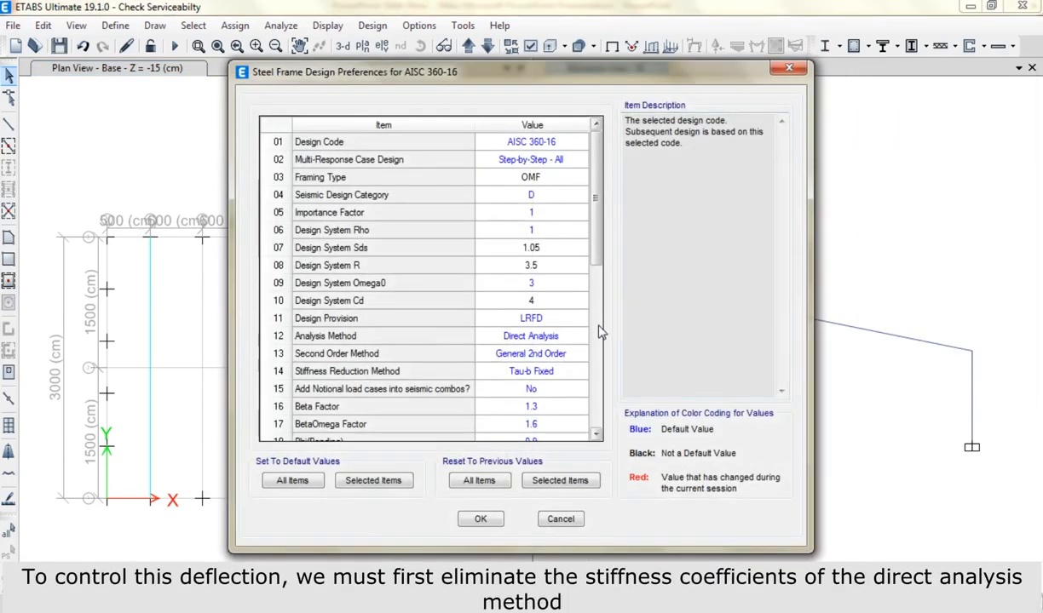
click(481, 519)
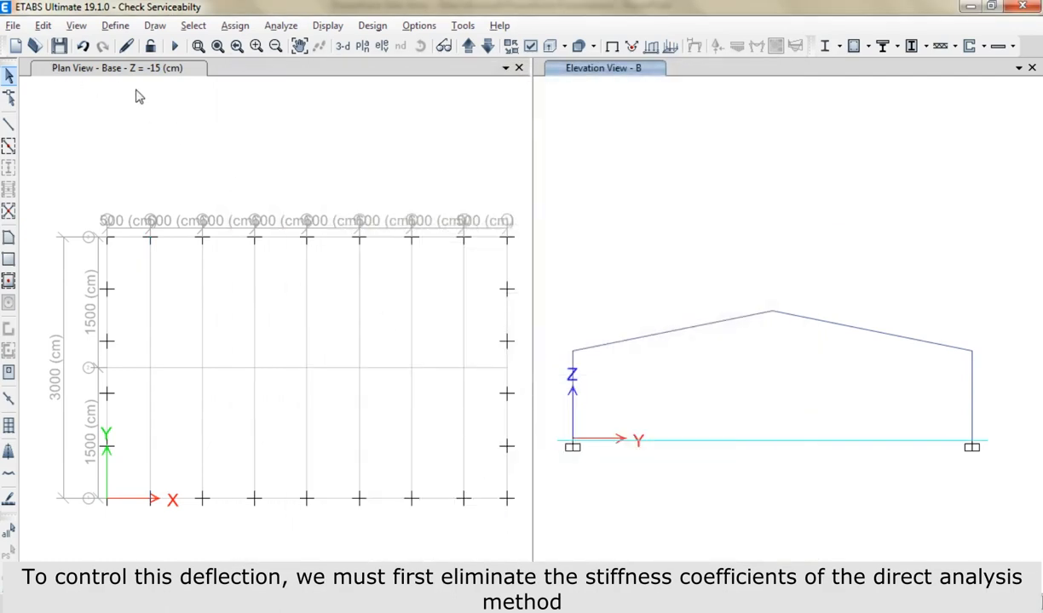
Save a copy of the model as "Check Serviceabilty-AISC-ASD89" in the ETABS2 folder
click(20, 28)
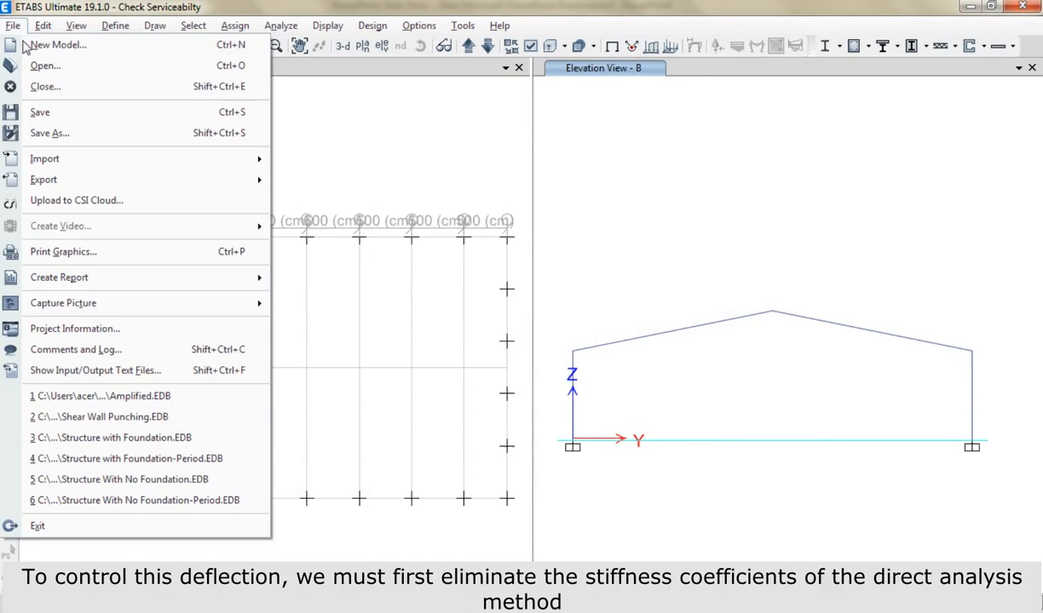
click(47, 133)
click(504, 381)
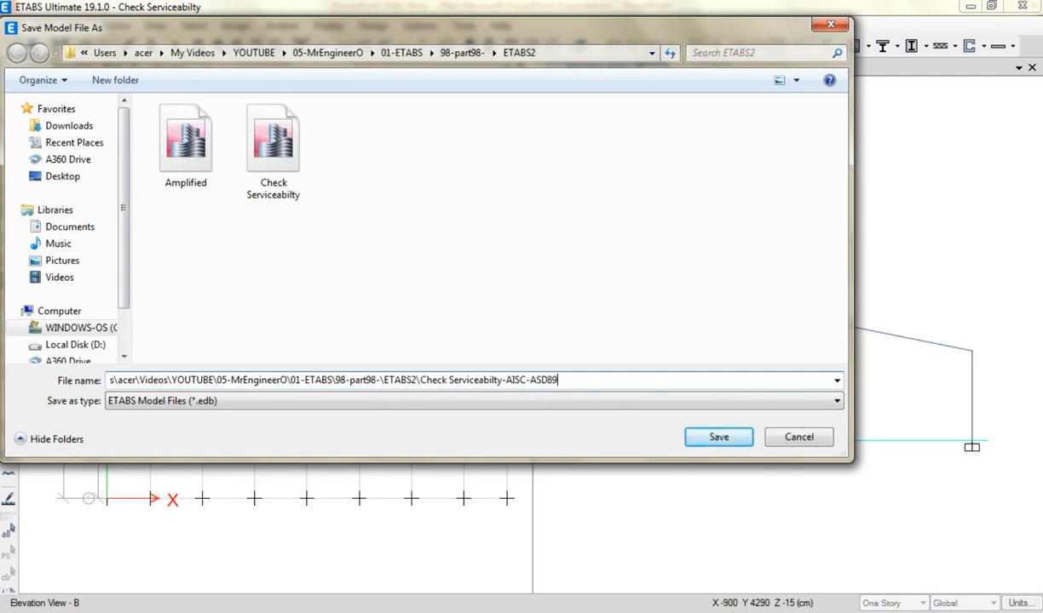
click(717, 440)
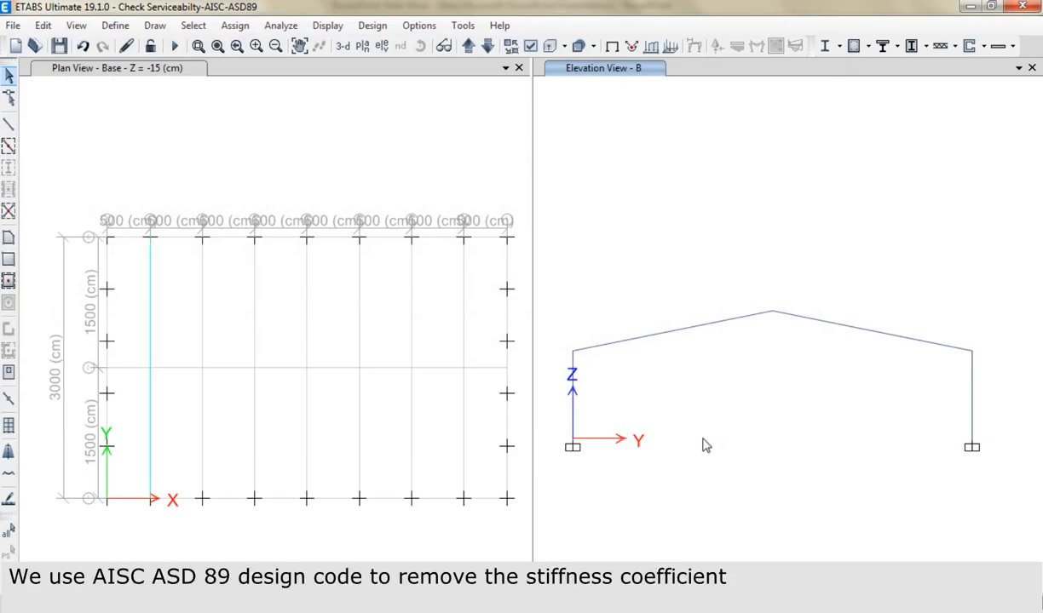
Change the design code in the steel frame design preferences to AISC ASD 89
click(825, 46)
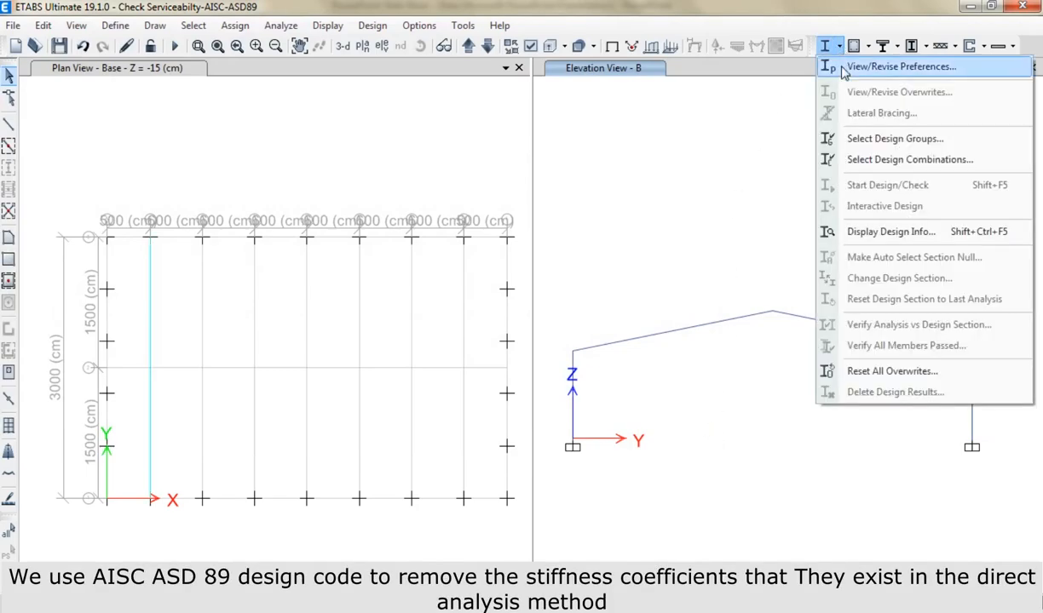
click(886, 67)
click(552, 143)
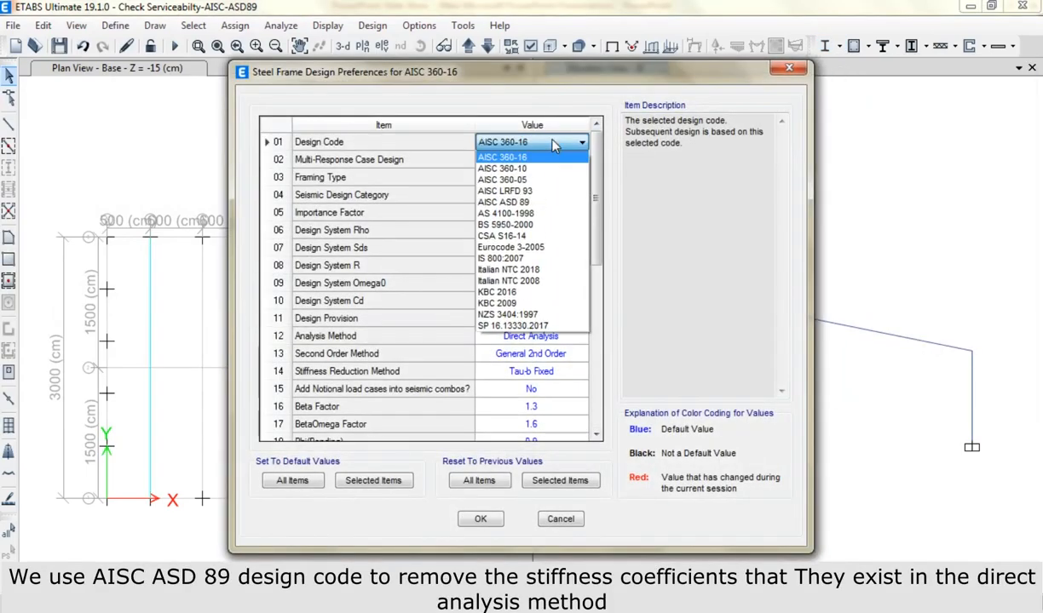
click(536, 204)
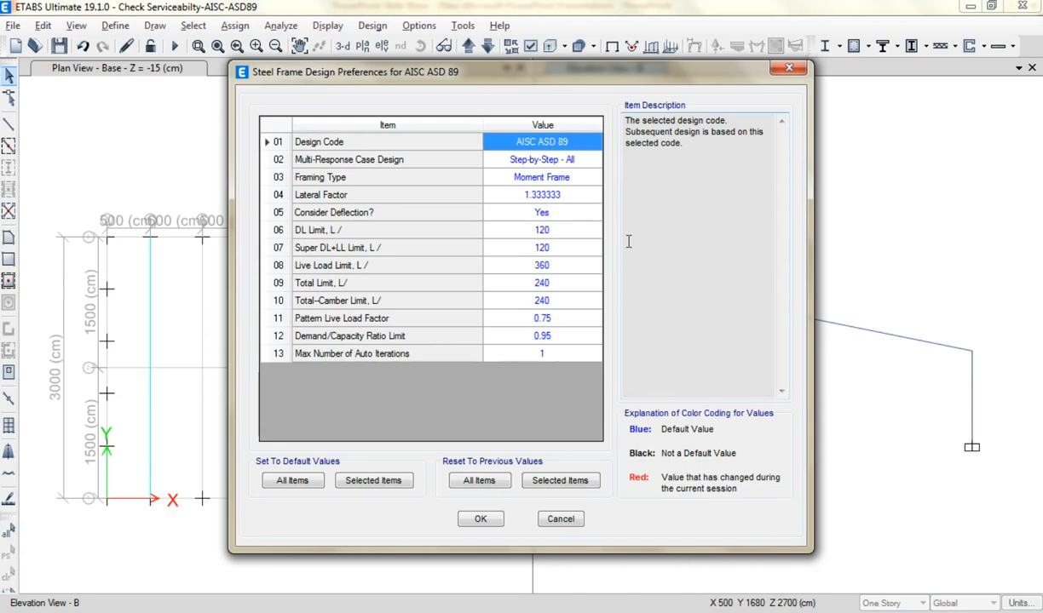
In the AISC ASD 89 preferences, set Consider Deflection to No, and both the Lateral Factor and Demand/Capacity Ratio Limit to 1
click(558, 209)
click(552, 234)
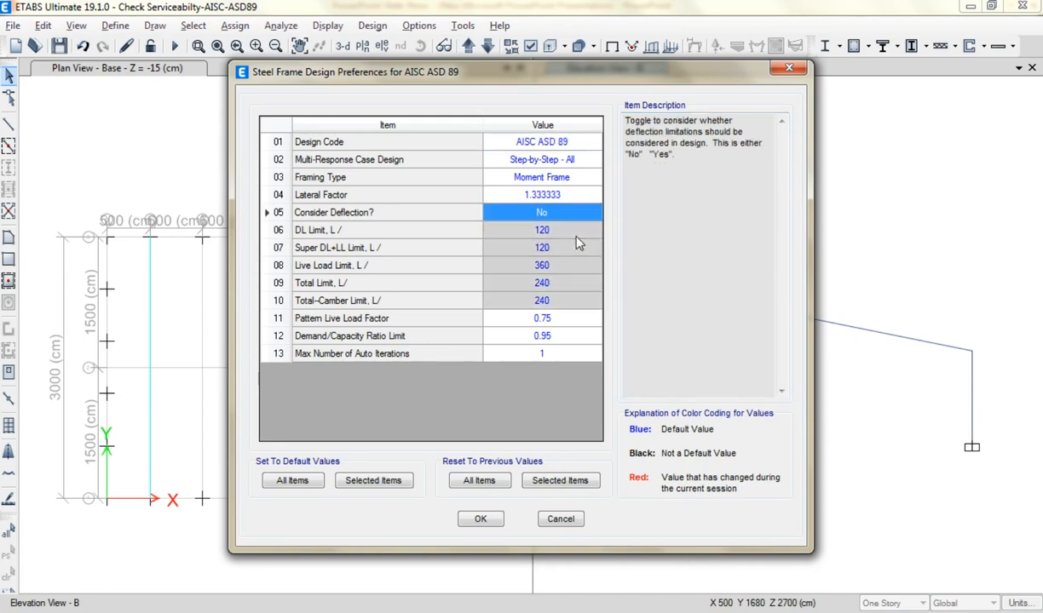
click(543, 194)
text(1)
click(561, 218)
click(510, 328)
text(1)
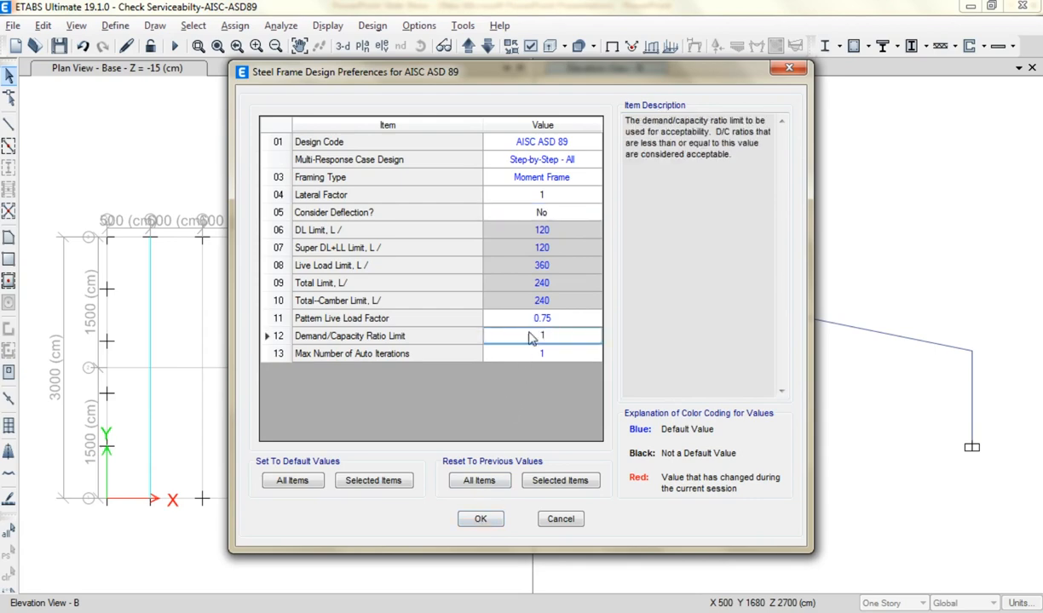
key(Return)
click(480, 519)
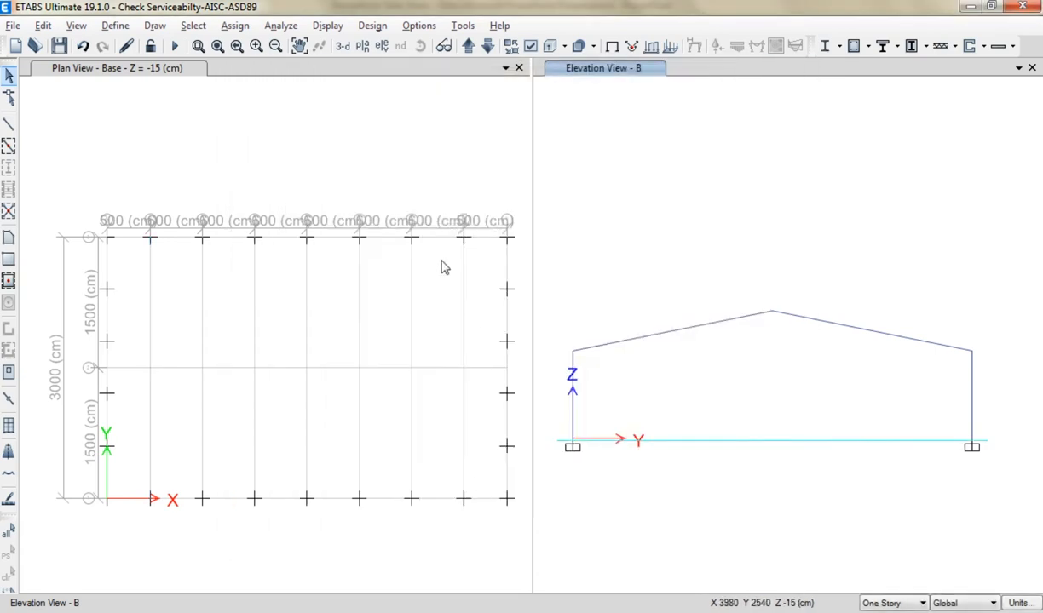
Run the analysis and read the ridge joint's displacements on elevation B for load case DL
click(180, 49)
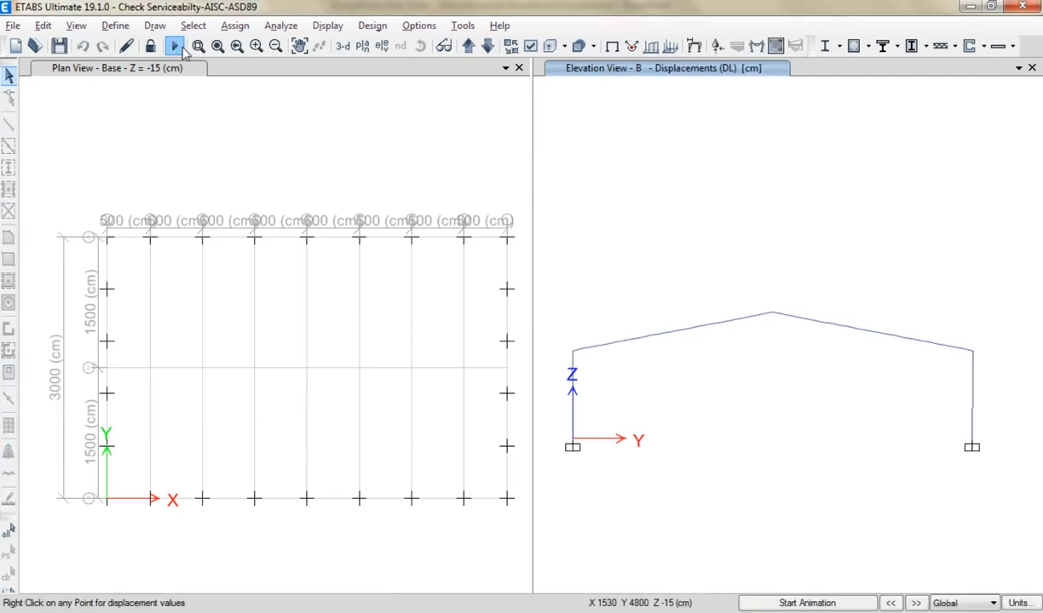
click(697, 48)
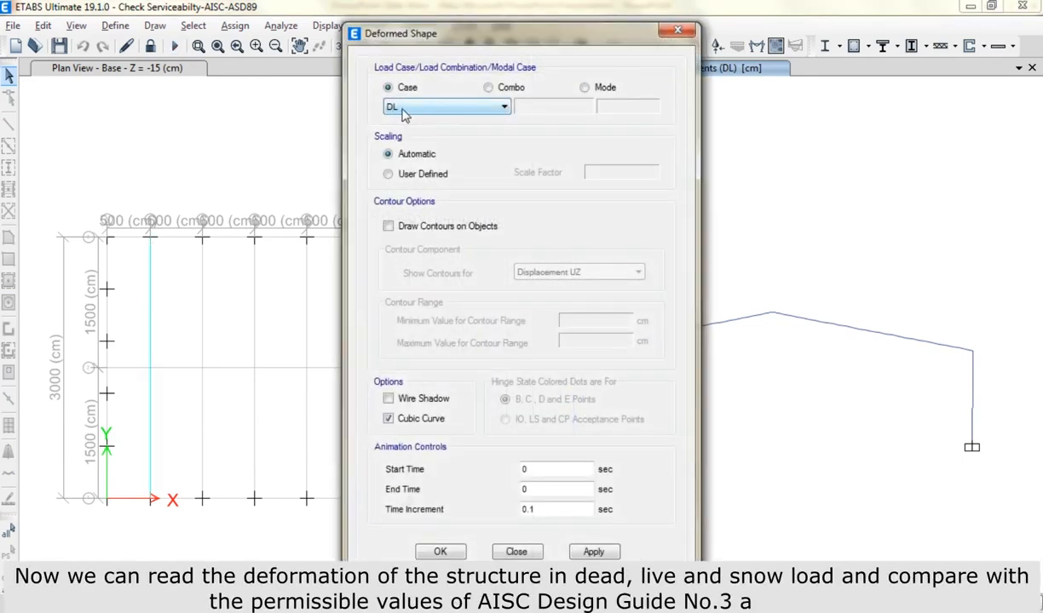
click(594, 552)
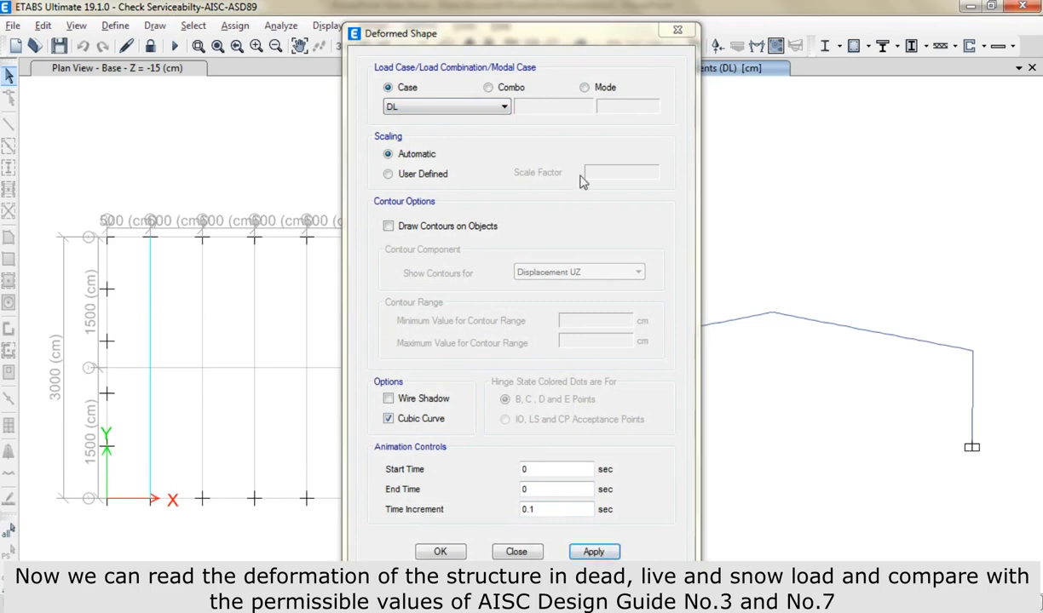
drag(511, 33, 301, 38)
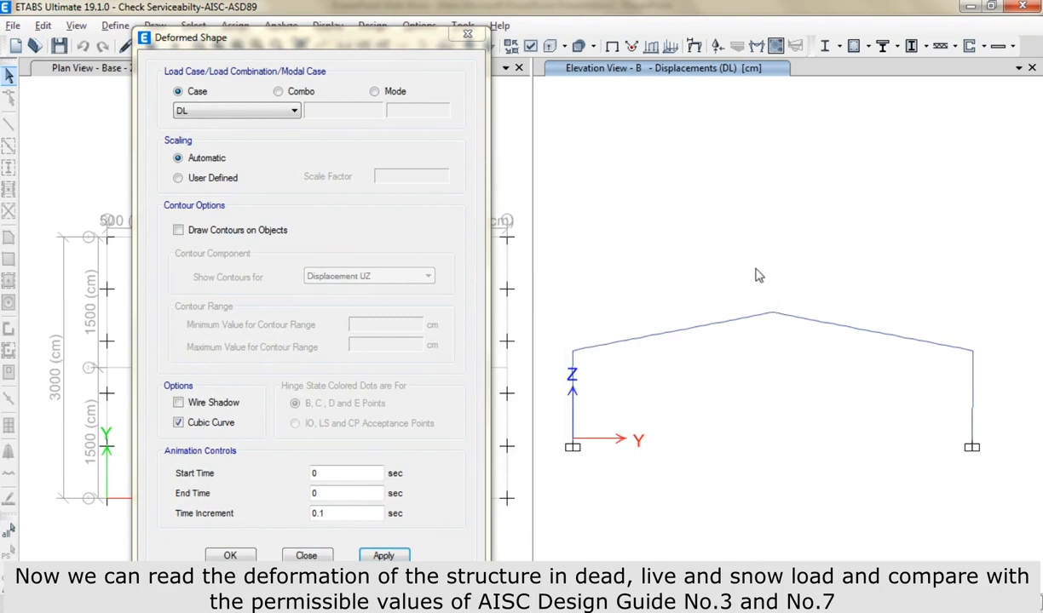
right_click(775, 318)
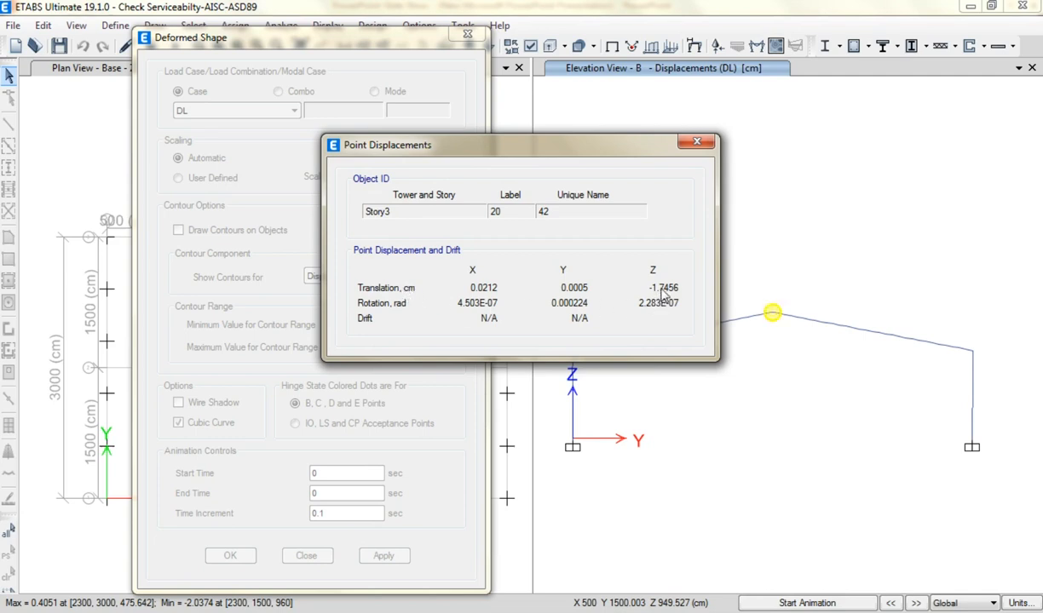
click(696, 142)
Show the deformed shape for load case Lr and read the ridge joint's displacements
click(189, 113)
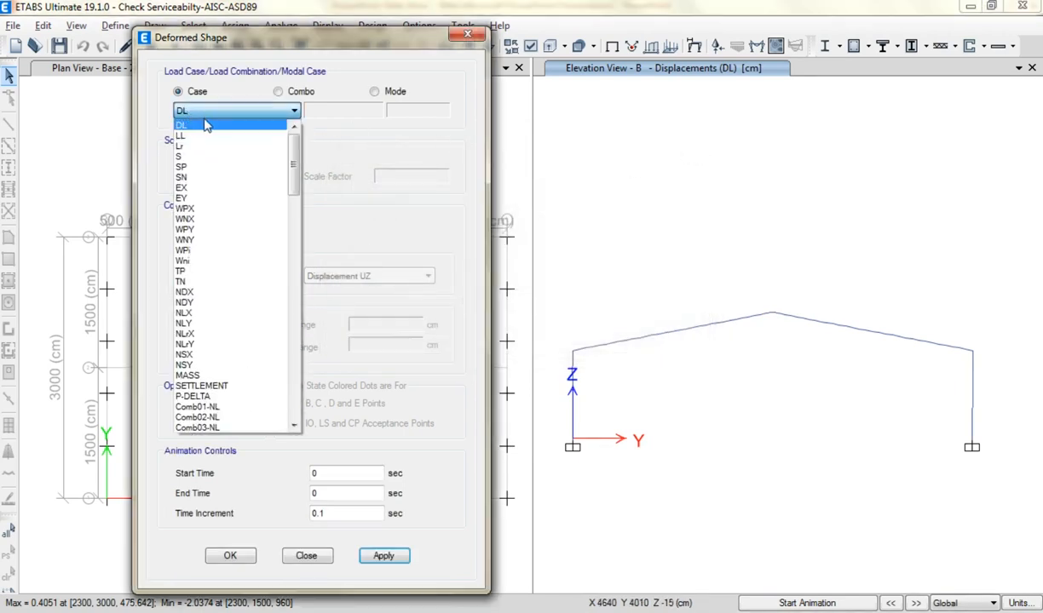
click(182, 146)
click(382, 557)
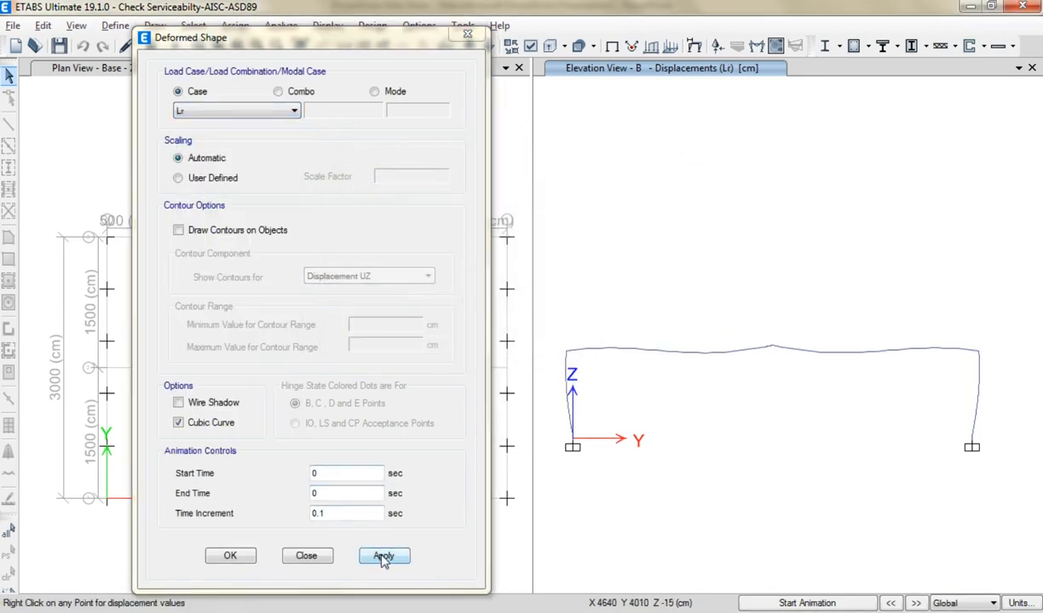
right_click(772, 349)
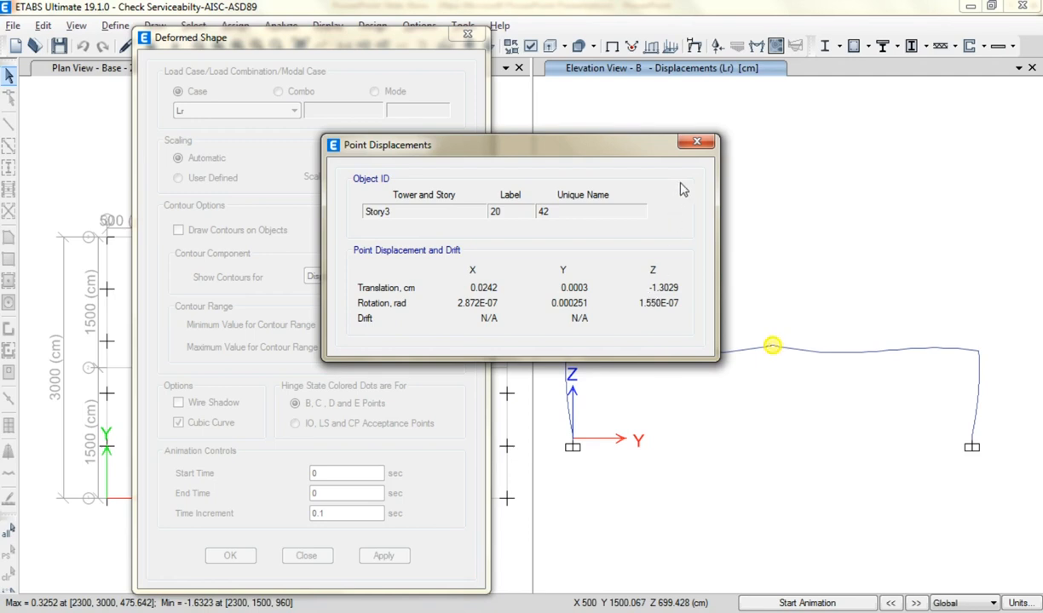
click(693, 142)
Show the deformed shape for load case S and read the ridge joint's displacements
click(246, 113)
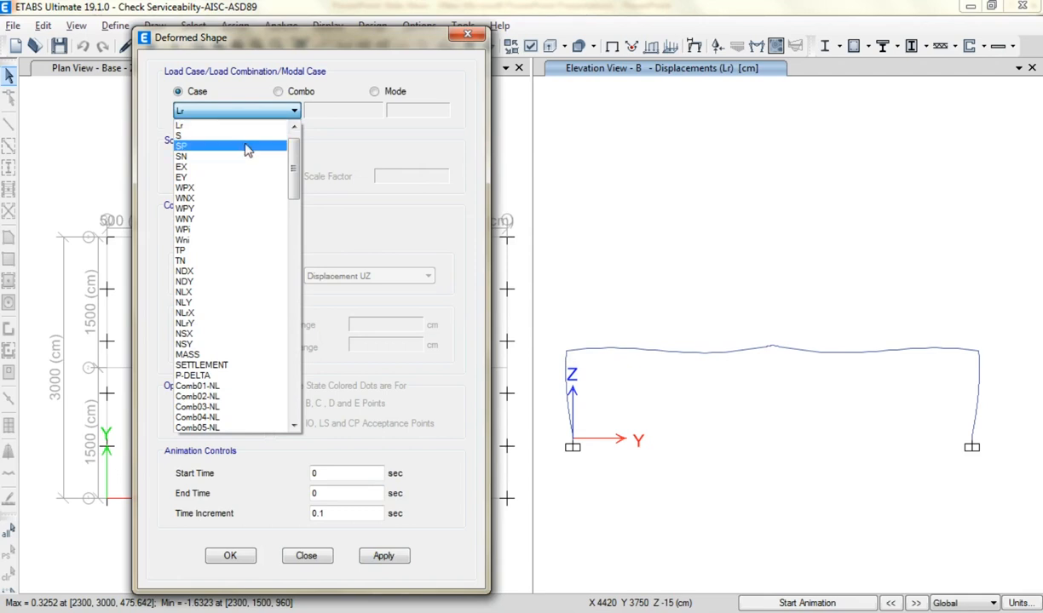
click(245, 136)
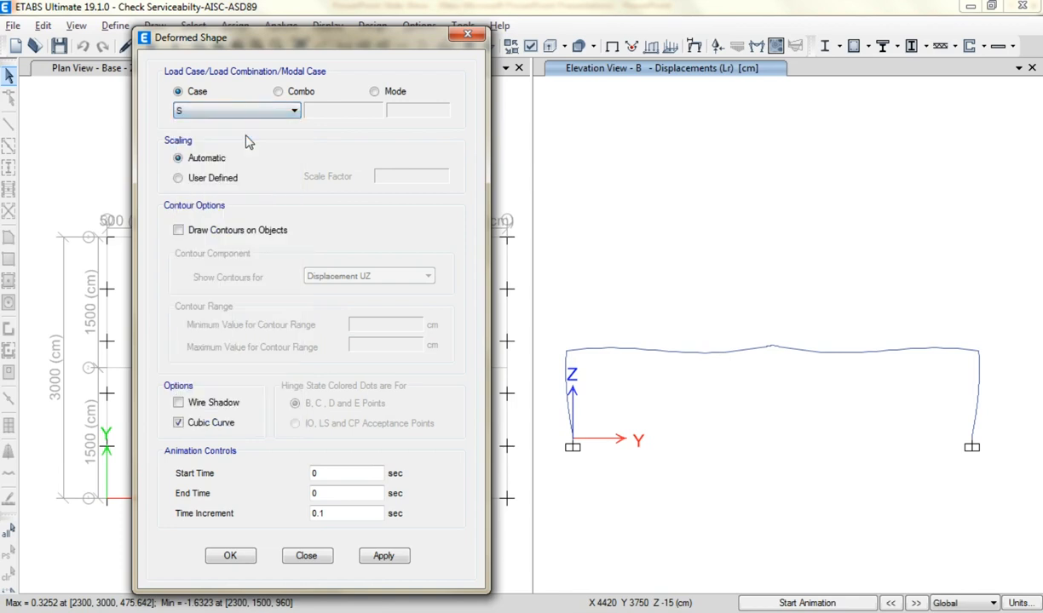
click(382, 556)
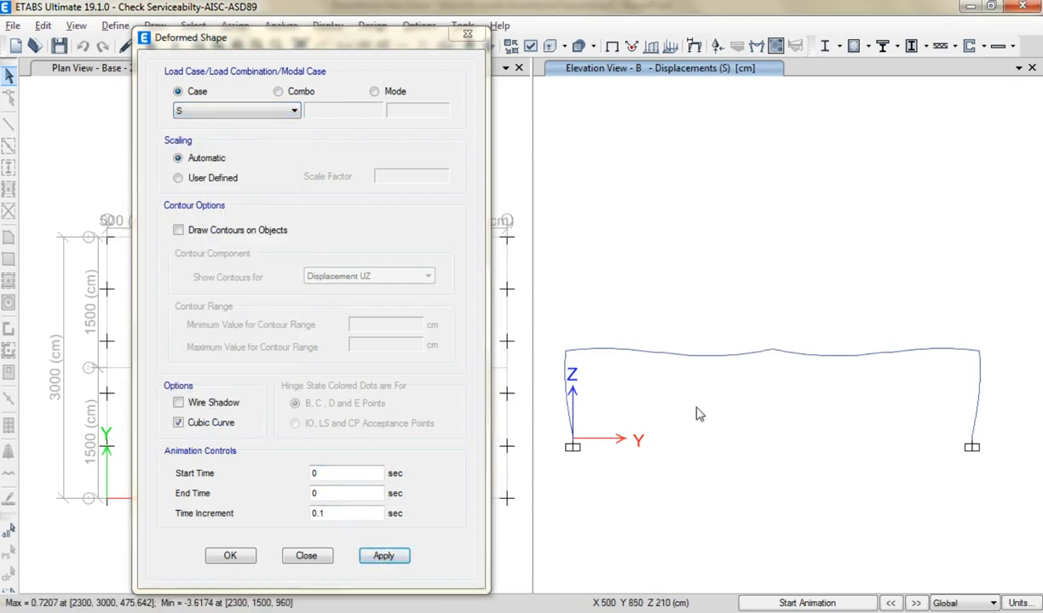
right_click(772, 353)
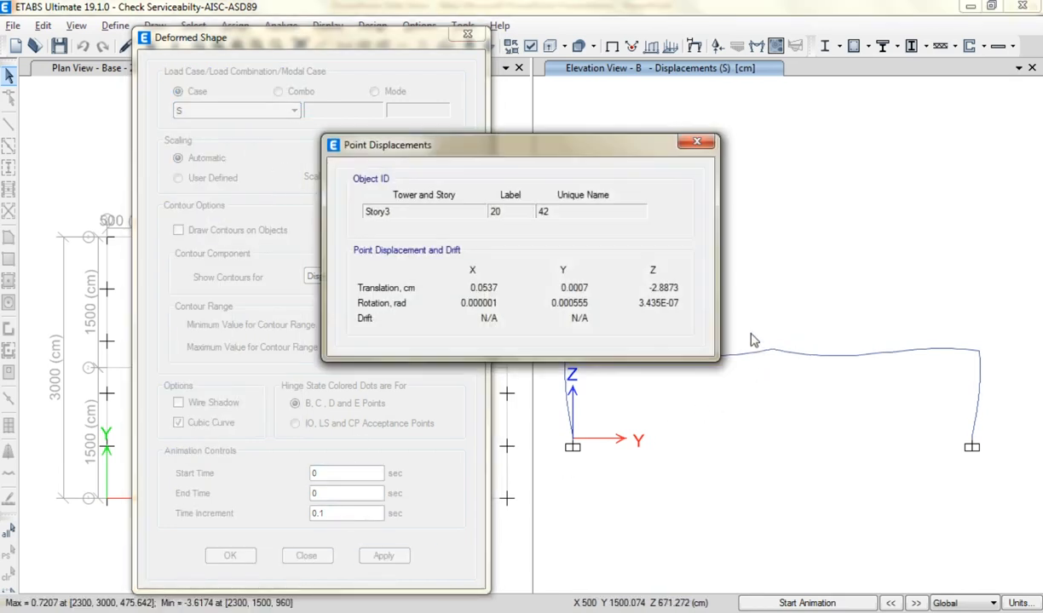